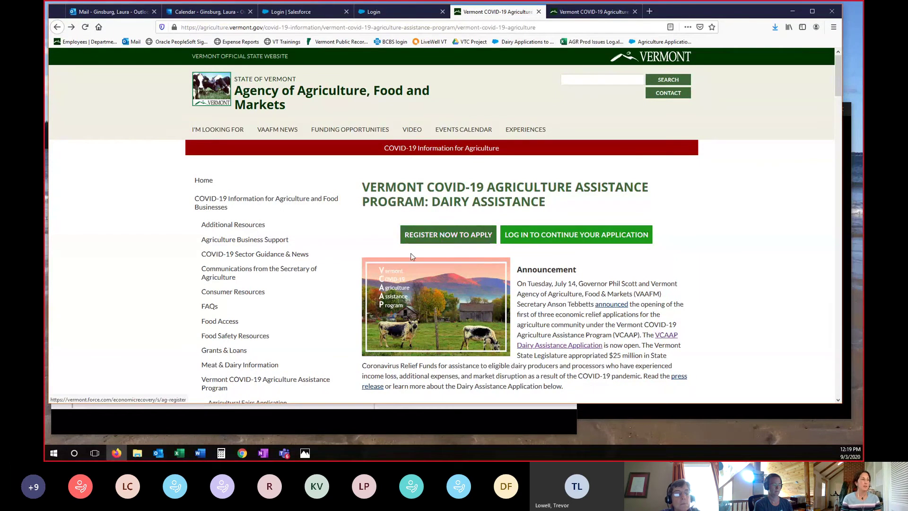
- Choose 'Register Now to Apply' on the Dairy Assistance page to start a dairy registration
left_click(453, 239)
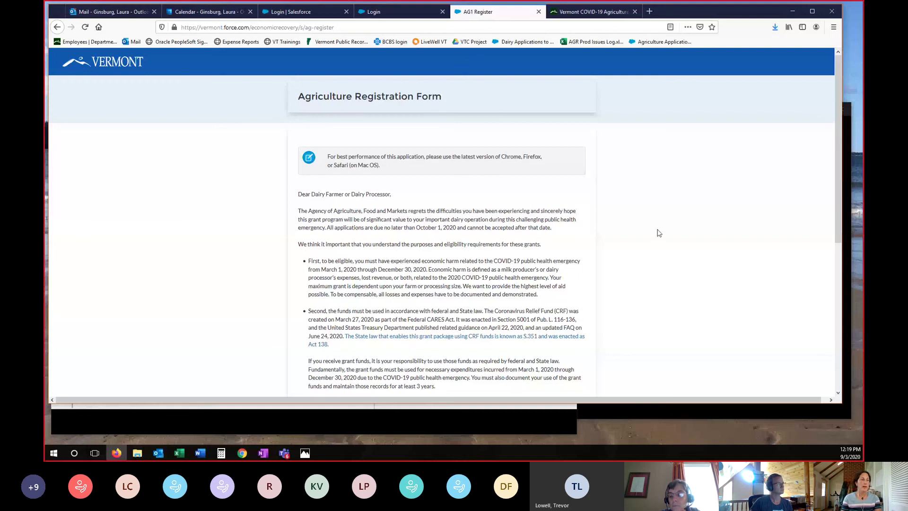
- Read through the registration letter and terms, then go back to the Dairy Assistance page
scroll(659, 233, "down", 3)
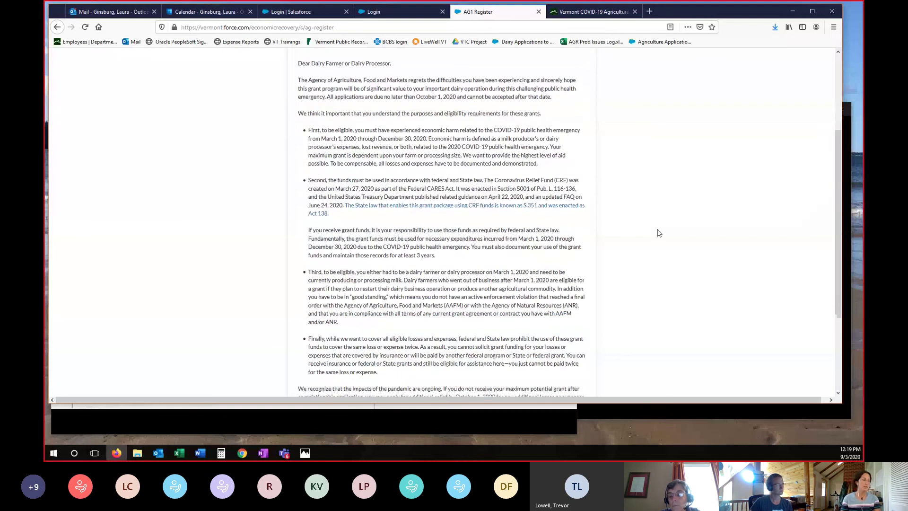
scroll(659, 233, "down", 3)
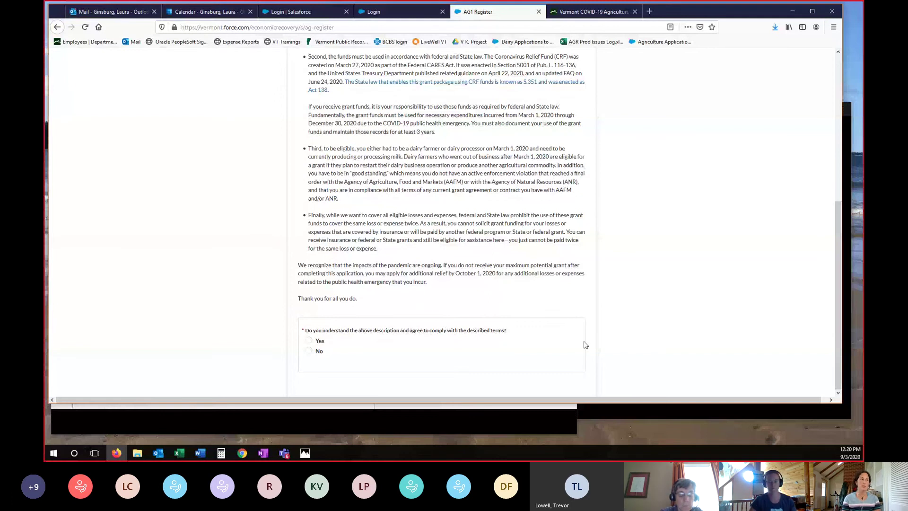
scroll(448, 265, "up", 5)
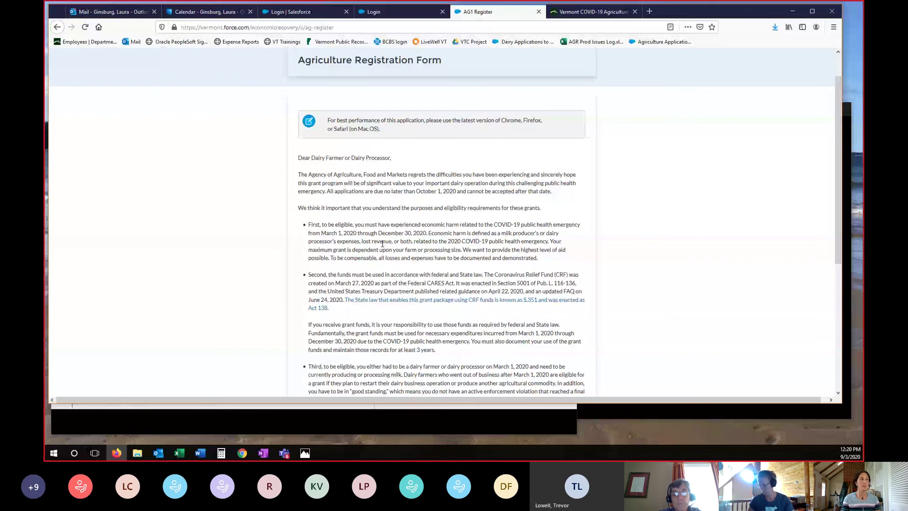
scroll(451, 249, "up", 1)
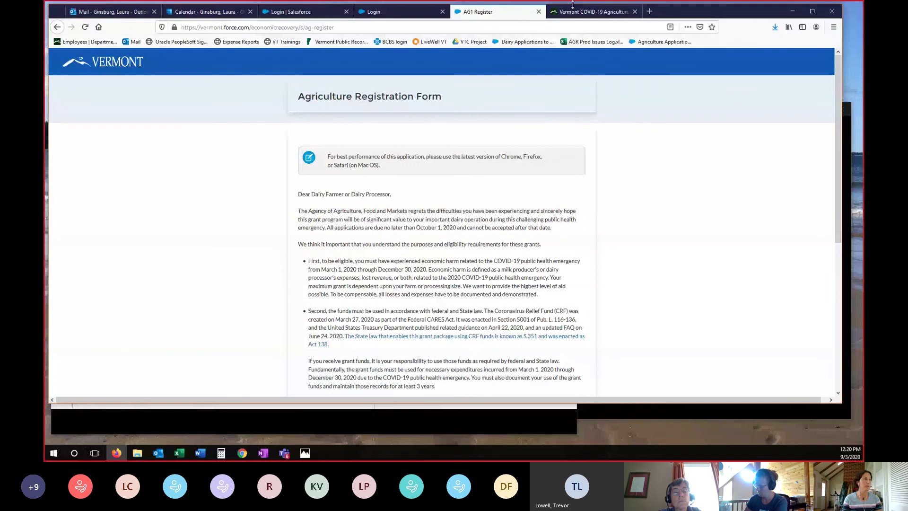
left_click(62, 25)
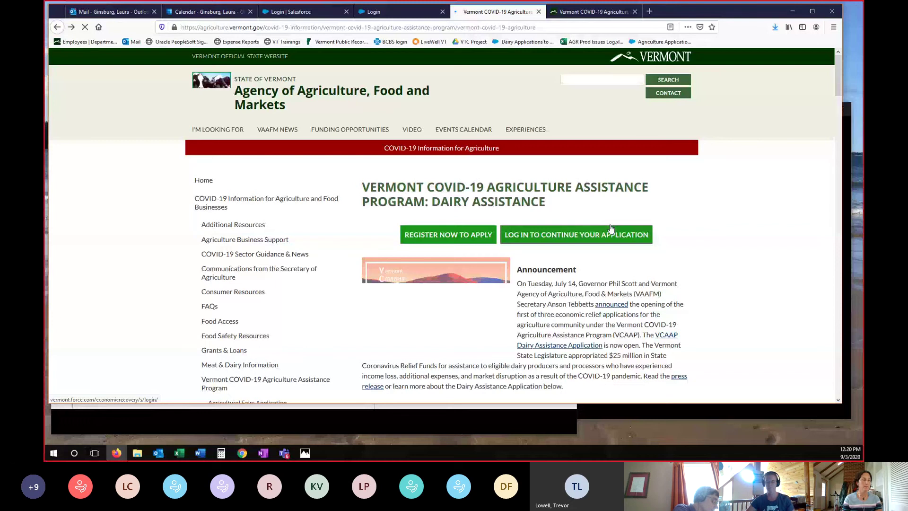
- Go to the VT Economic Recovery Grant log-in via 'Log In to Continue Your Application'
left_click(611, 232)
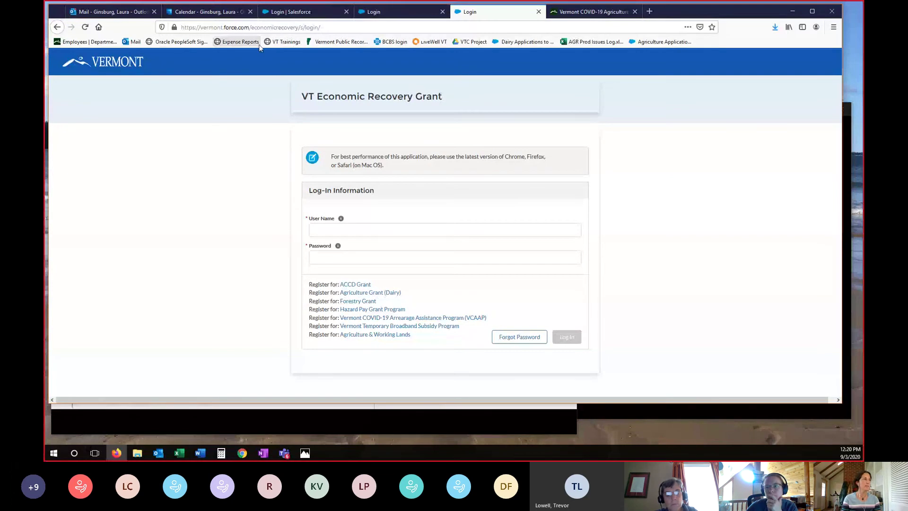
- Log in with the saved credentials on the second Login tab and close the leftover tab
left_click(429, 12)
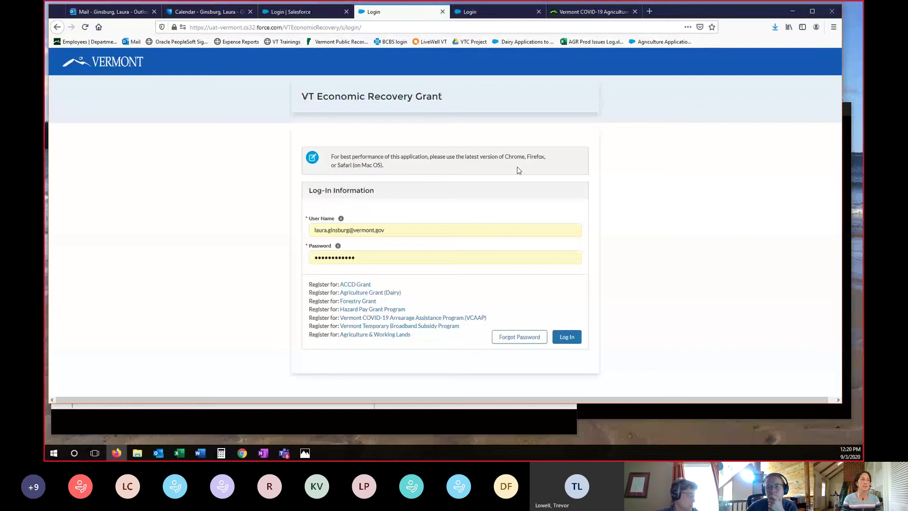
left_click(570, 339)
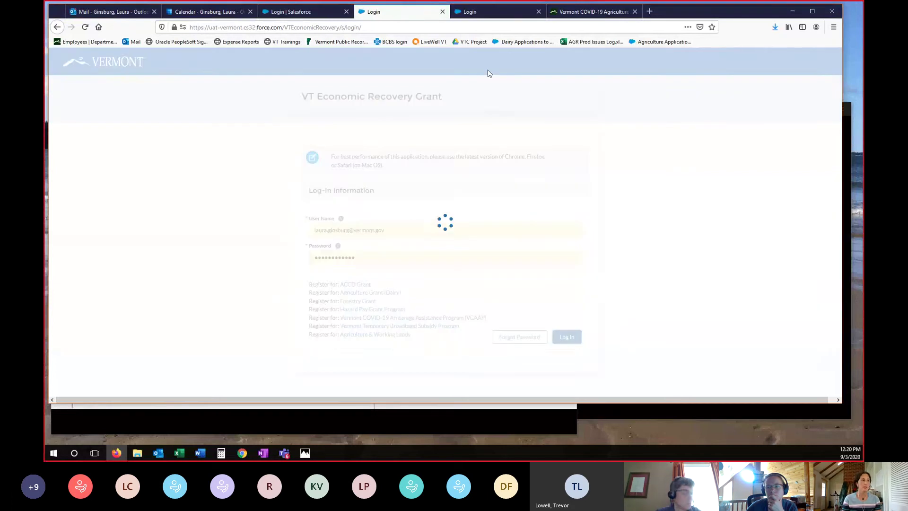
left_click(538, 11)
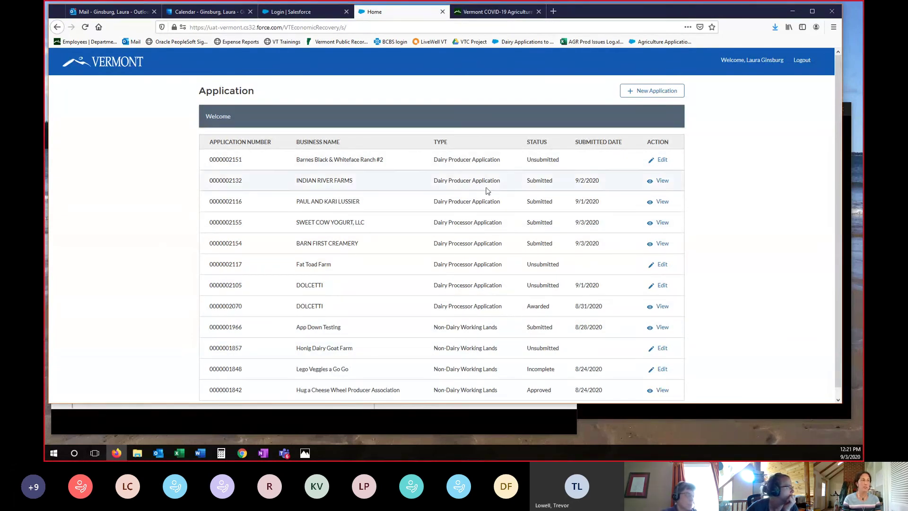
left_click(670, 95)
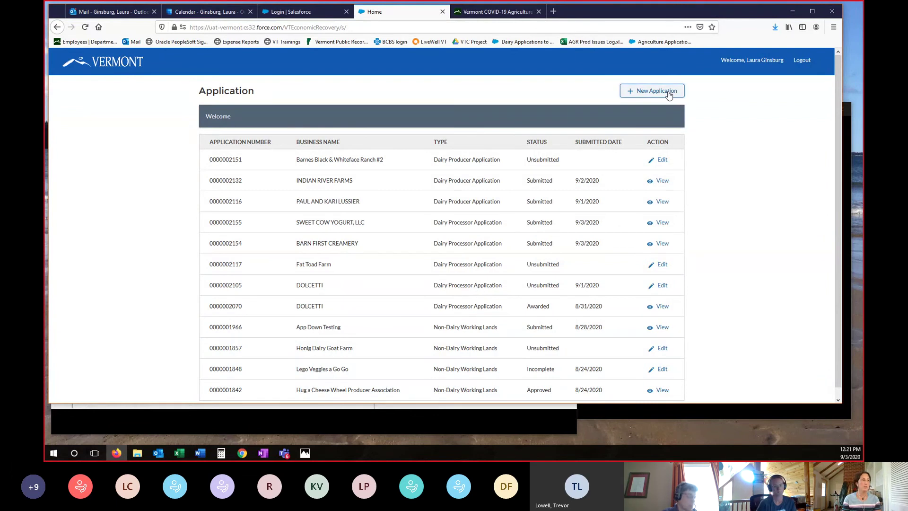
scroll(465, 239, "down", 1)
scroll(465, 239, "down", 2)
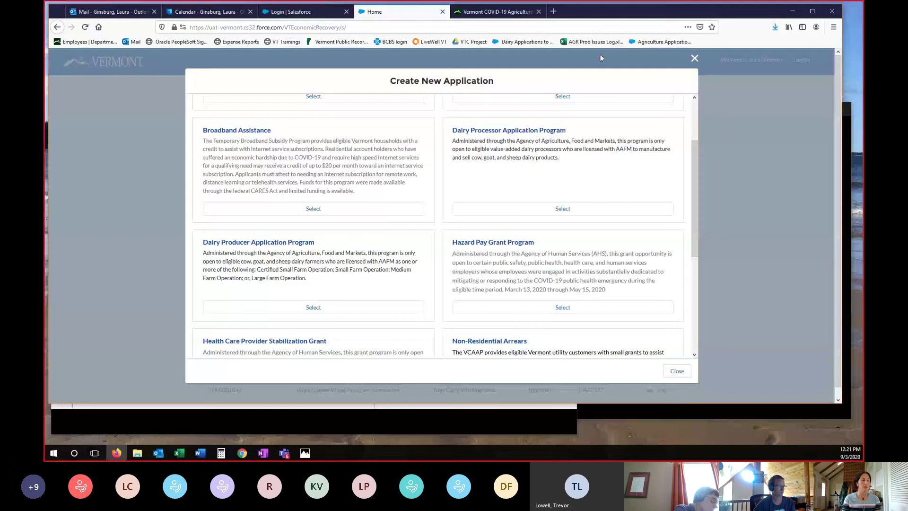
left_click(694, 58)
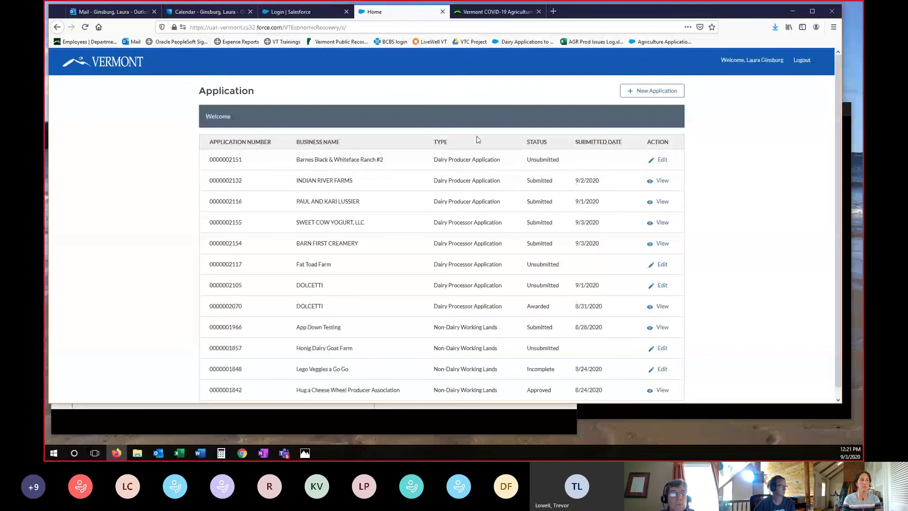
- Resume the Barnes Black & Whiteface Ranch #2 application, confirm its information with Yes, and continue
left_click(663, 161)
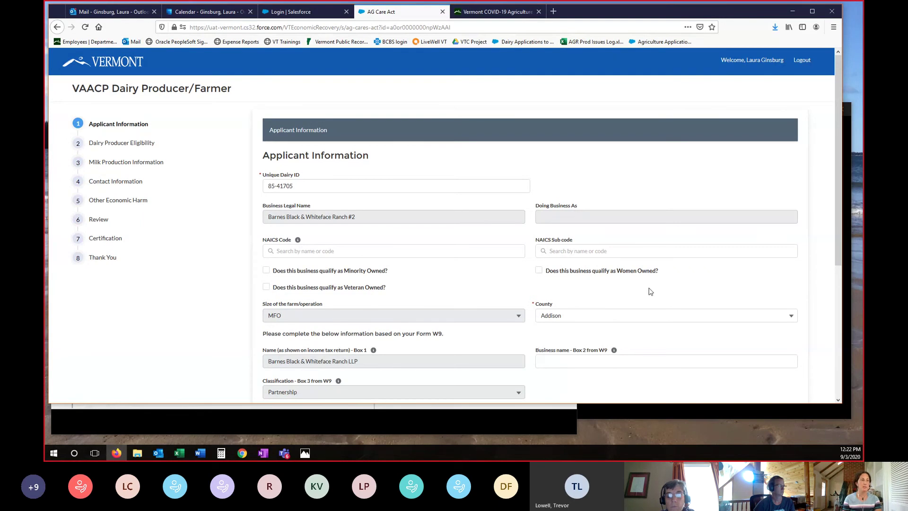
scroll(622, 274, "down", 3)
scroll(391, 210, "down", 1)
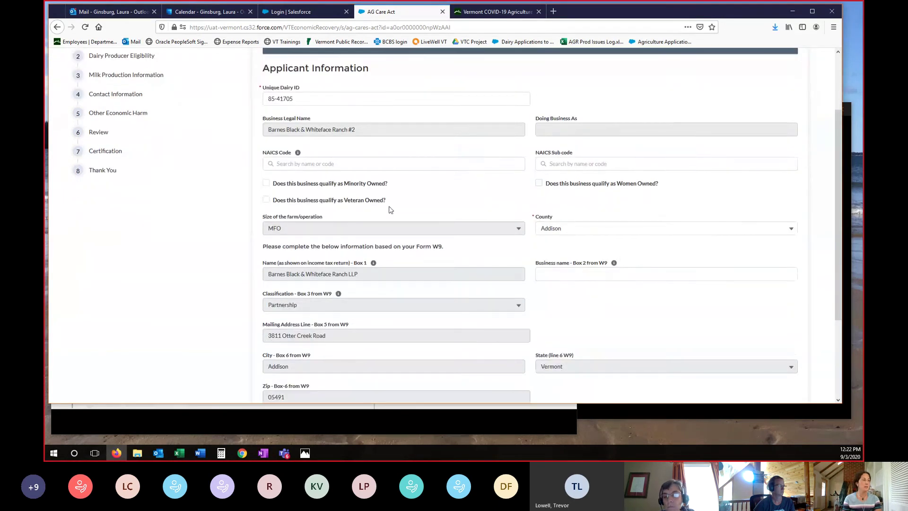
scroll(538, 217, "down", 5)
left_click(267, 339)
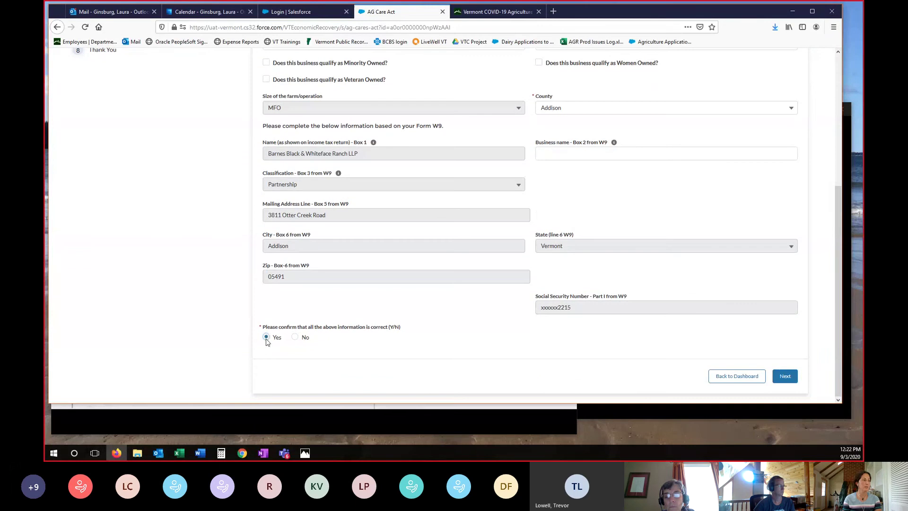
left_click(790, 379)
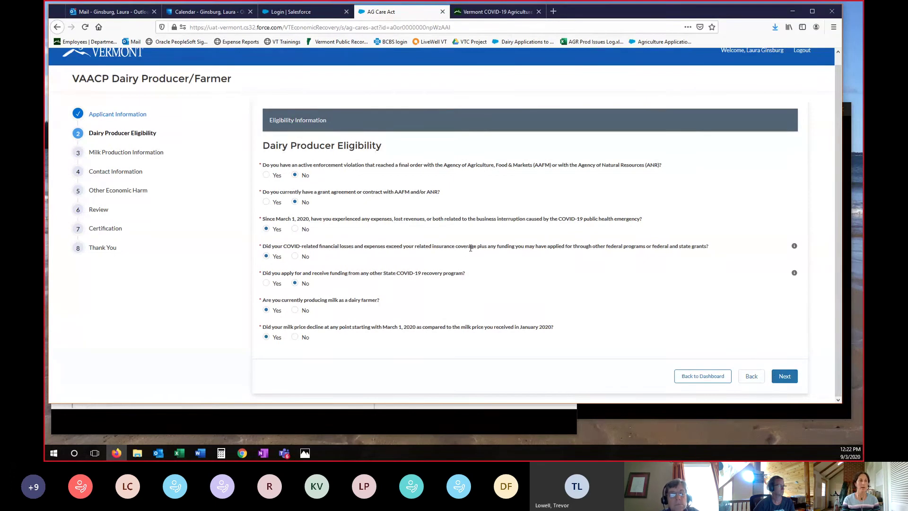
- Accept the Dairy Producer Eligibility Yes/No answers and advance to Milk Production Information
left_click(785, 376)
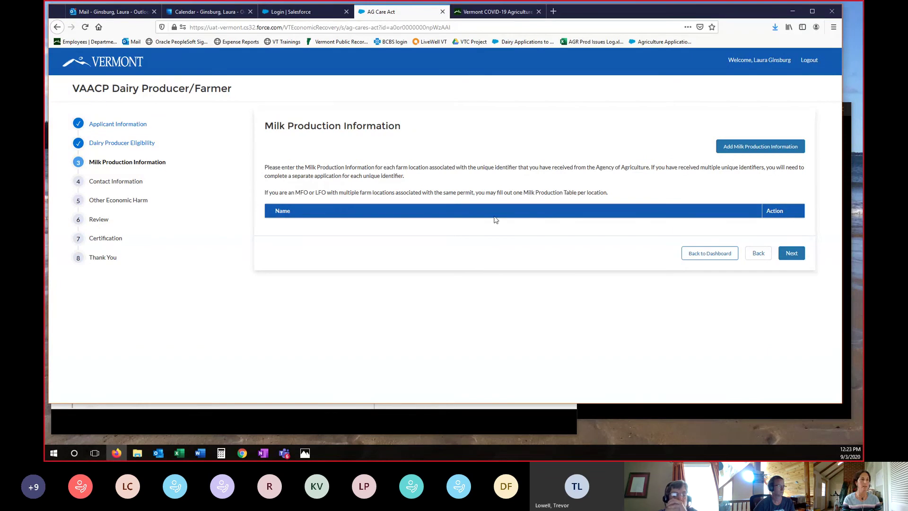
- Add a milk production entry to bring up the Farm Detail form
left_click(765, 149)
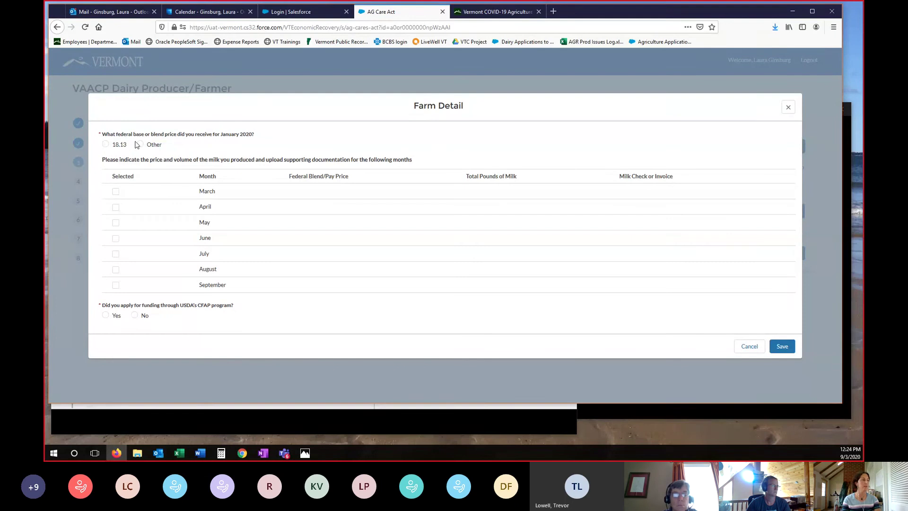
- Set the January 2020 blend price to 18.13, checking it against the DFA milk check
left_click(139, 145)
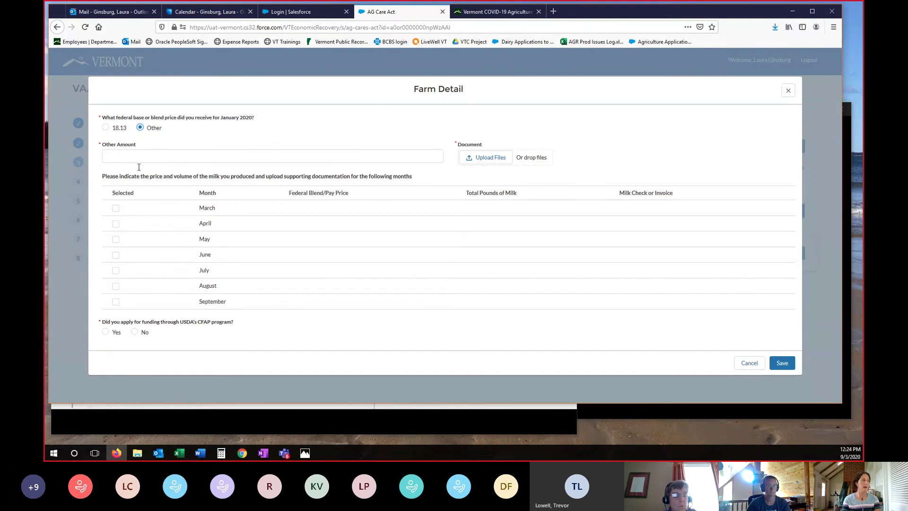
left_click(105, 128)
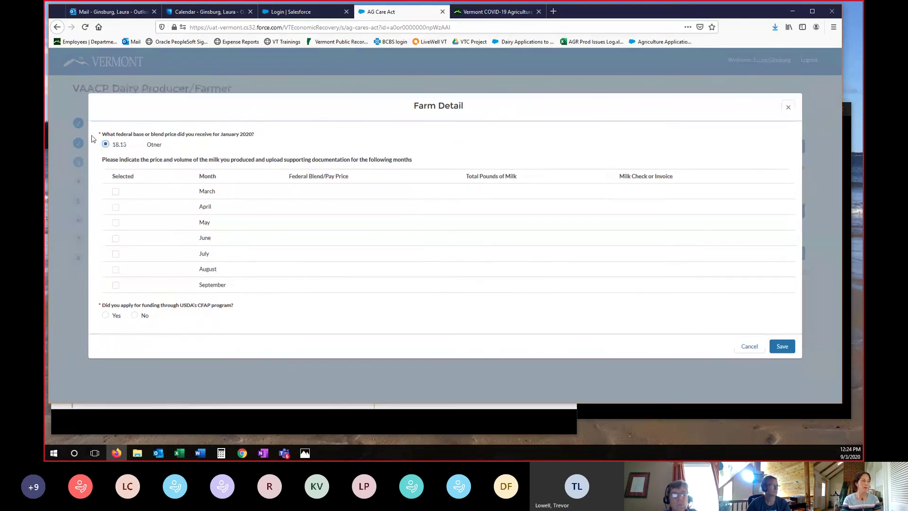
left_click(464, 422)
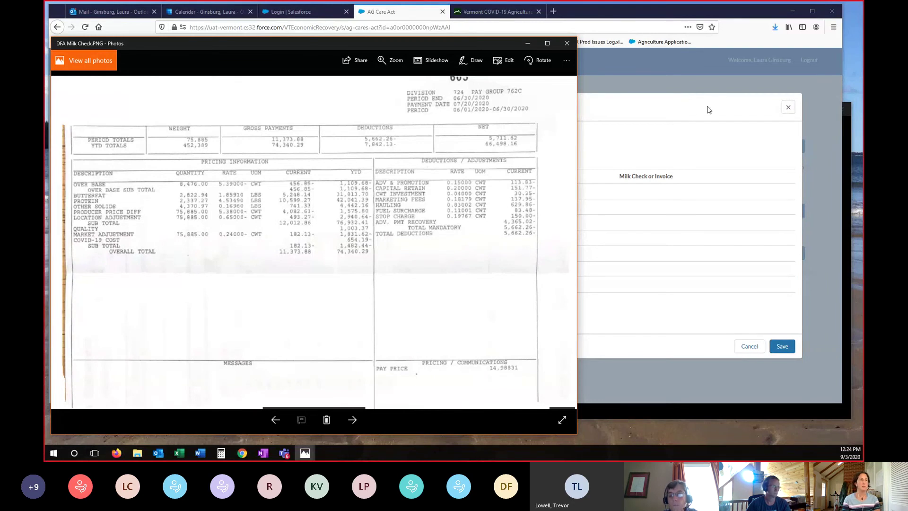
left_click(679, 106)
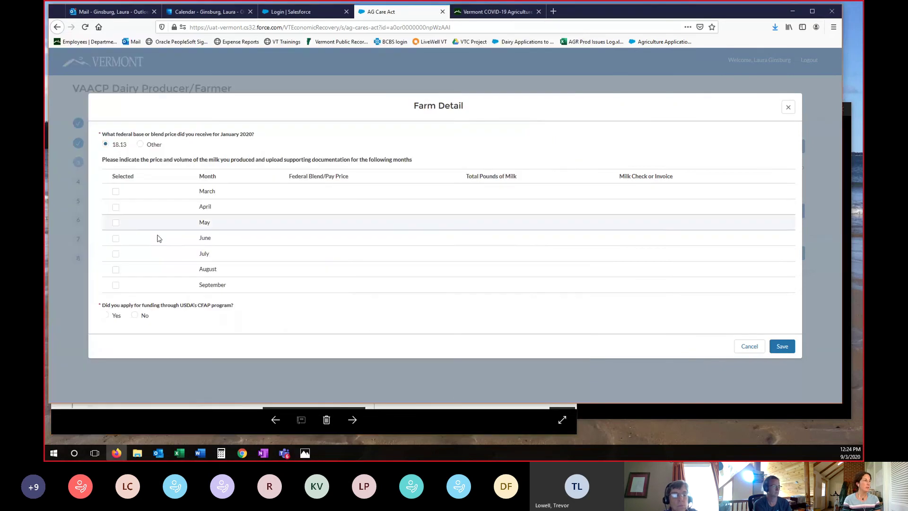
- Include June and enter its Federal Blend/Pay Price of 14.98831
left_click(115, 239)
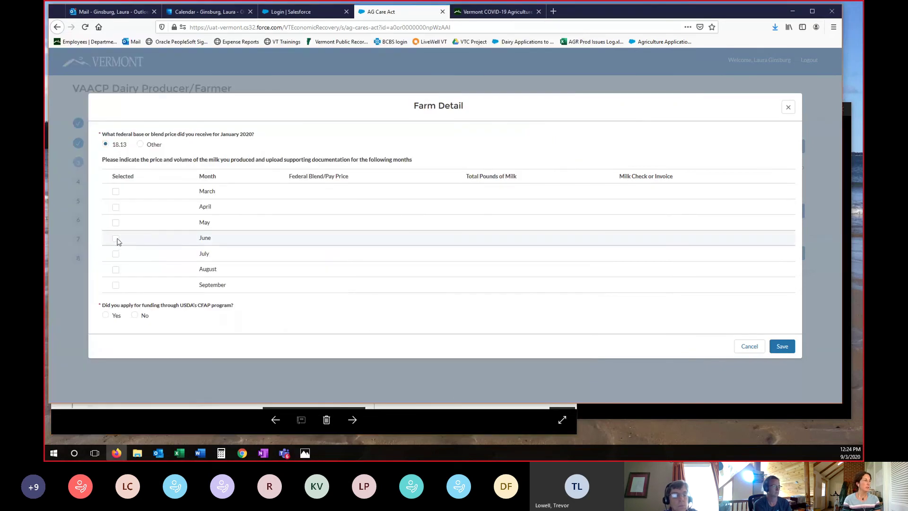
left_click(214, 416)
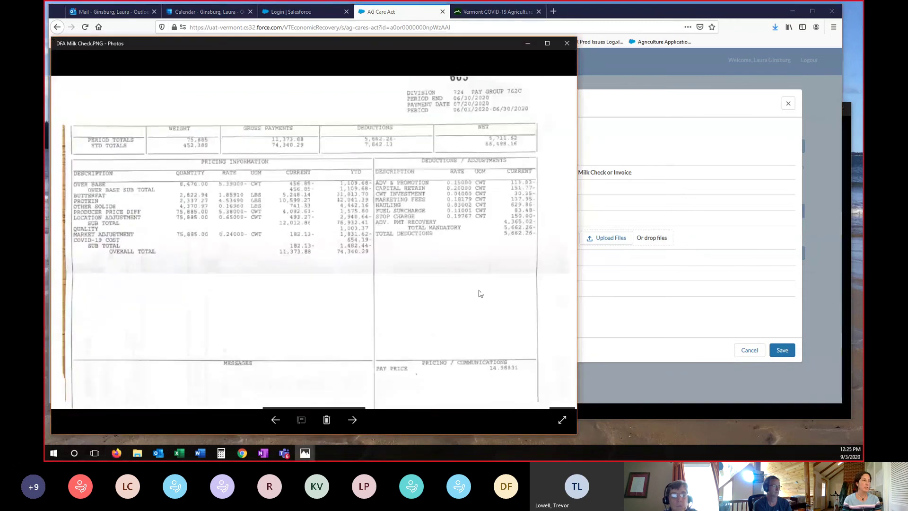
left_click(650, 19)
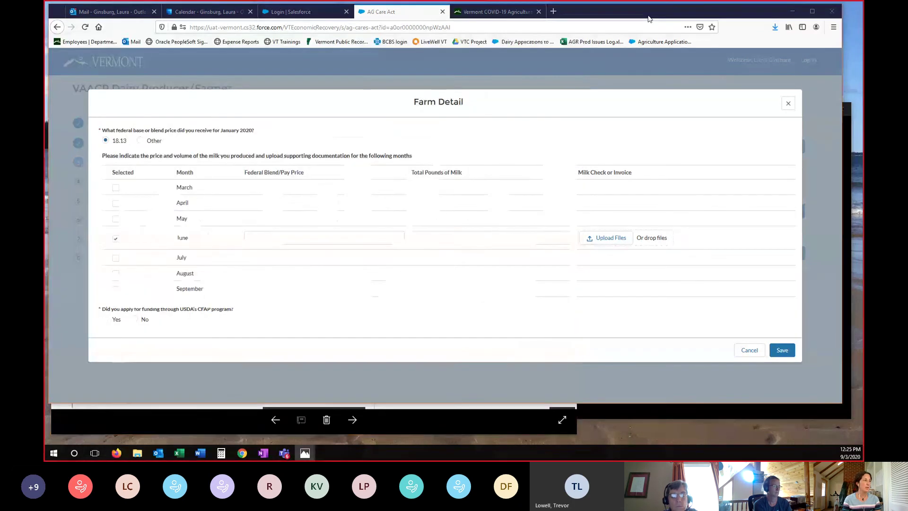
left_click(313, 238)
type("4")
key("BackSpace")
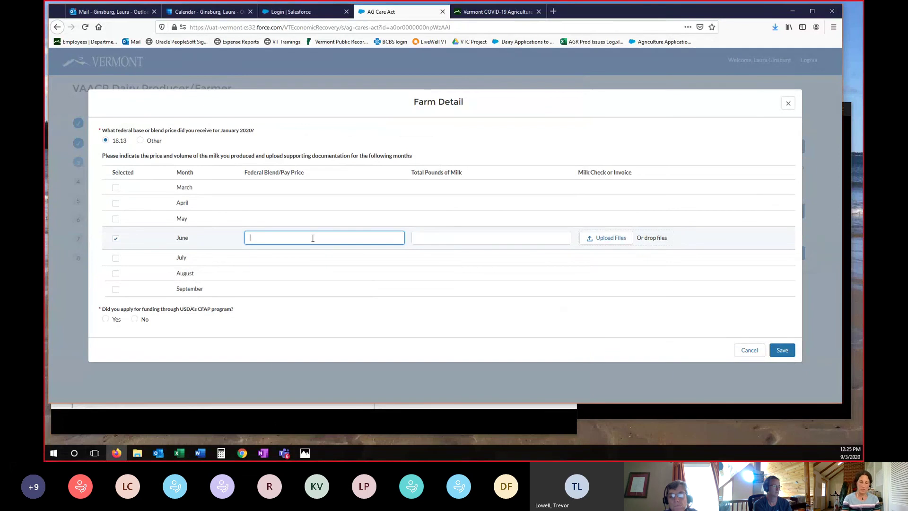
type("14.98831")
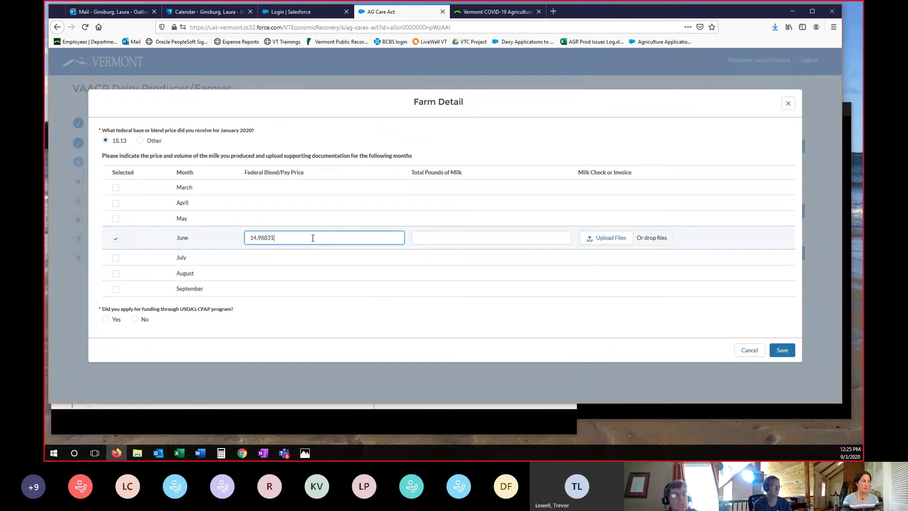
key("Tab")
- Record 75885 total pounds of milk for June and begin the milk check upload
mouse_move(342, 423)
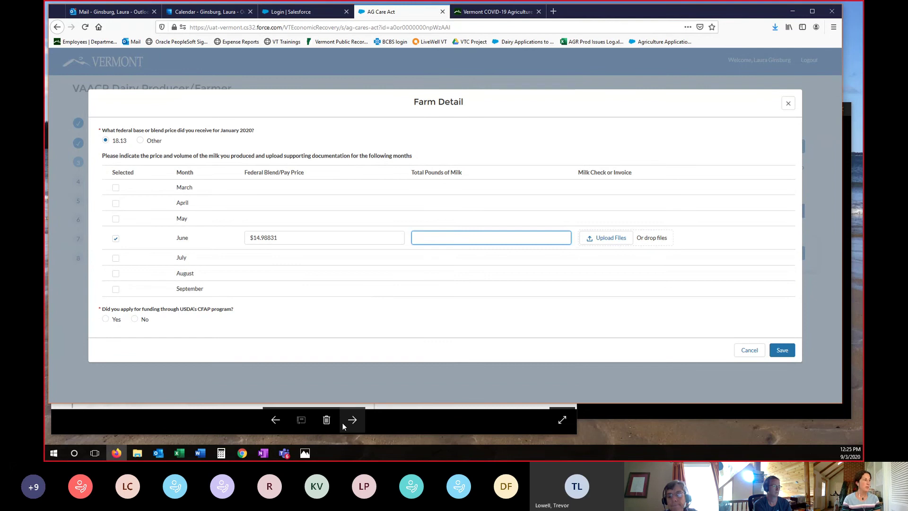
left_click(343, 423)
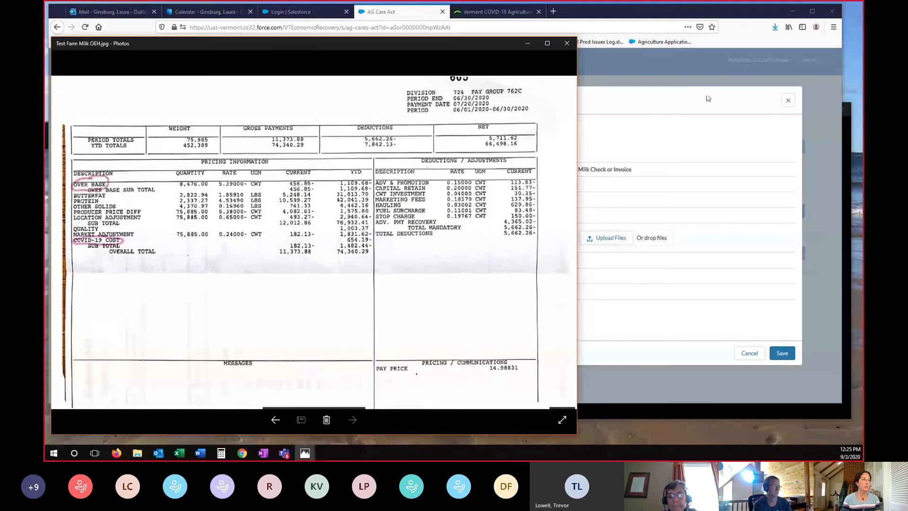
left_click(829, 226)
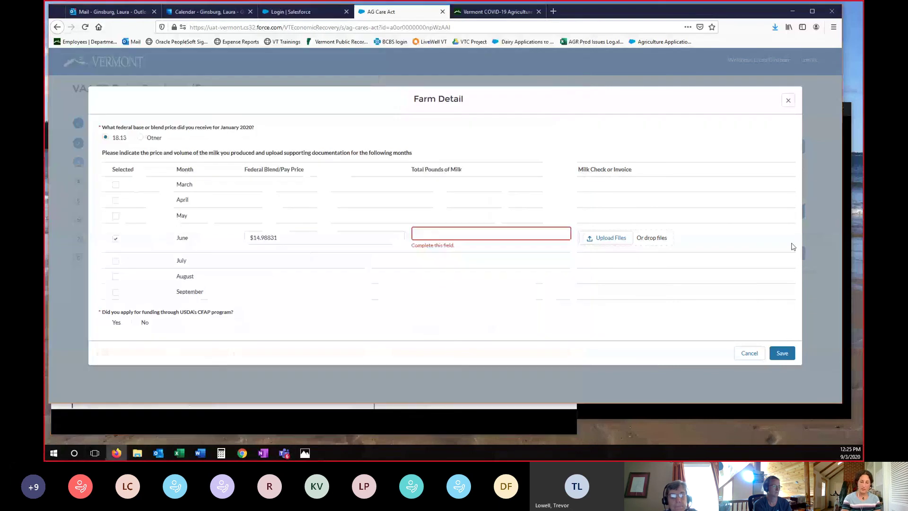
left_click(459, 232)
type("75885")
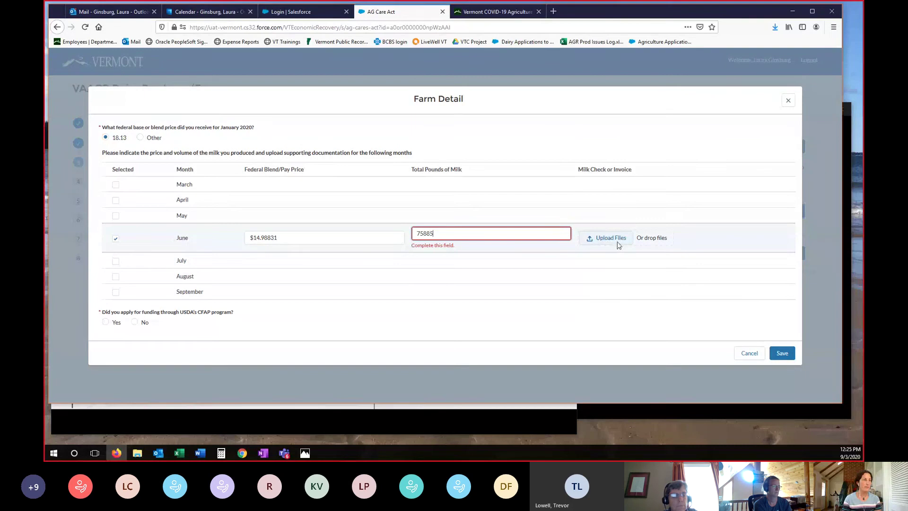
left_click(610, 238)
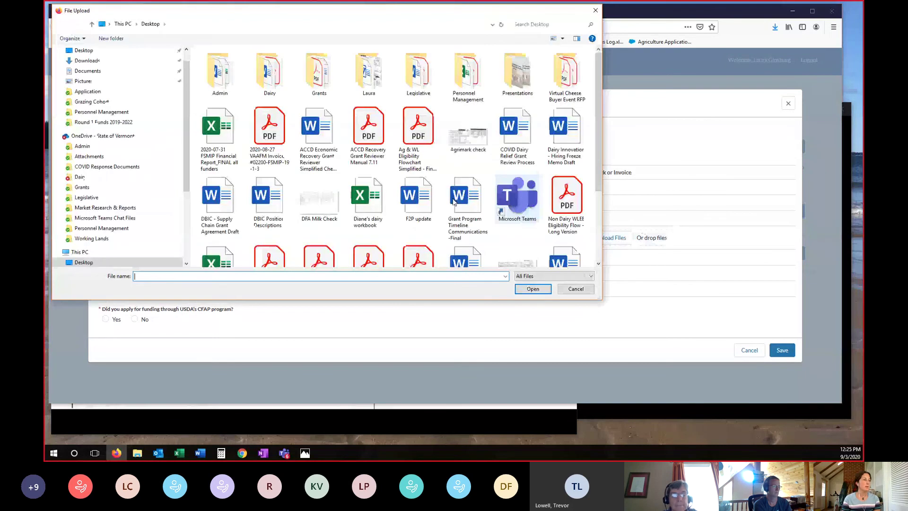
- Upload DFA Milk Check.PNG from the Desktop as June's milk check
left_click(319, 199)
left_click(535, 290)
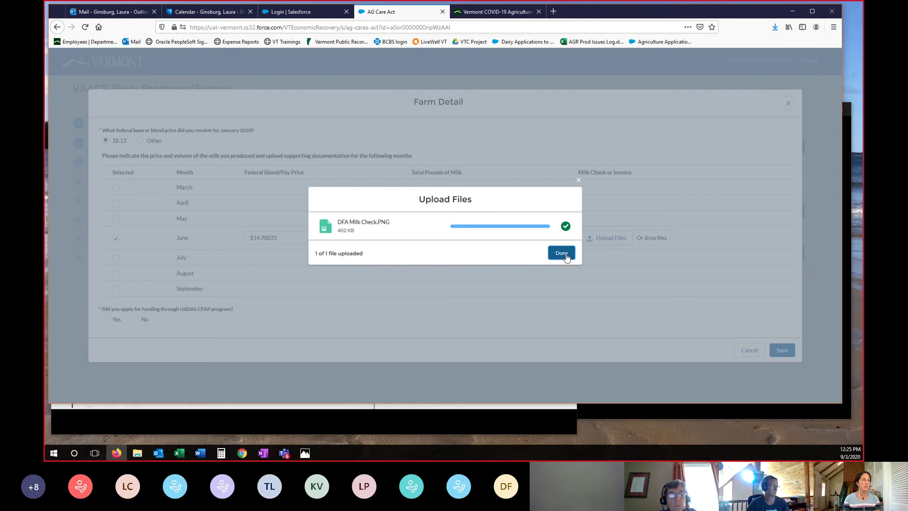
left_click(561, 255)
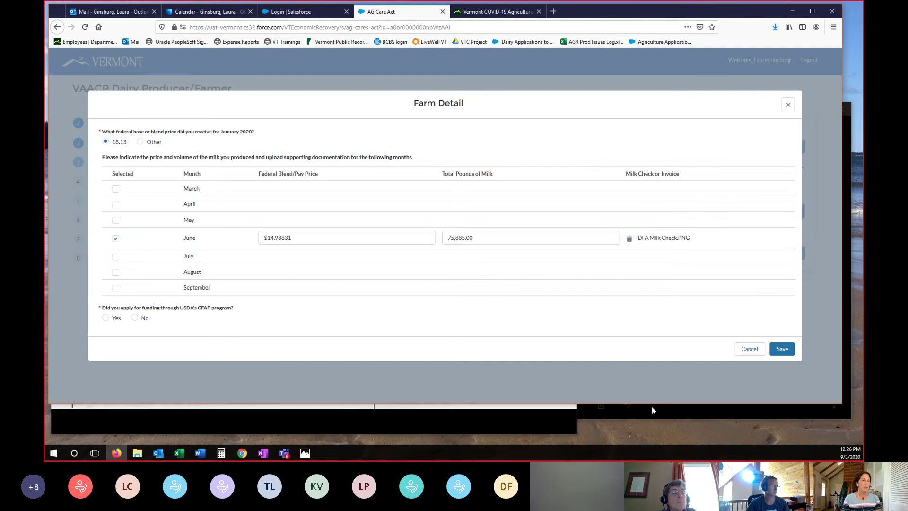
- Check the Agrimark milk check image in Photos, then return to the Farm Detail form
left_click(683, 414)
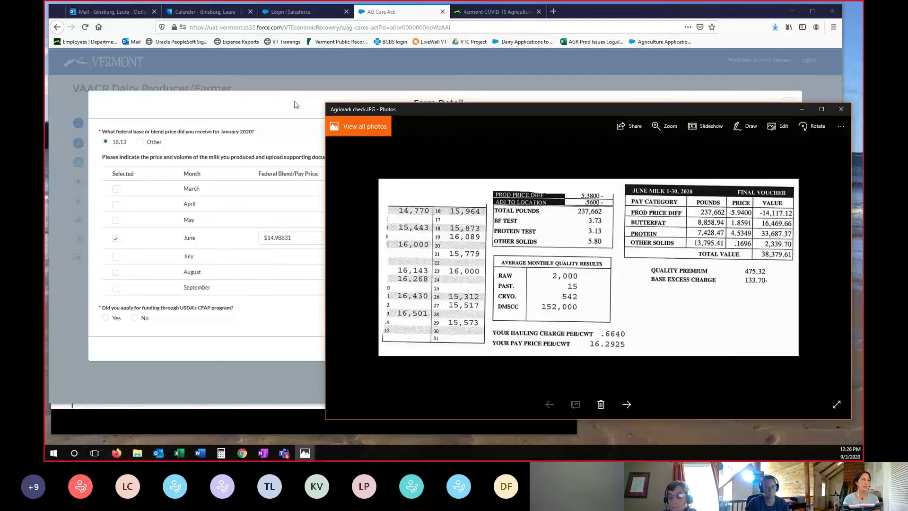
left_click(294, 105)
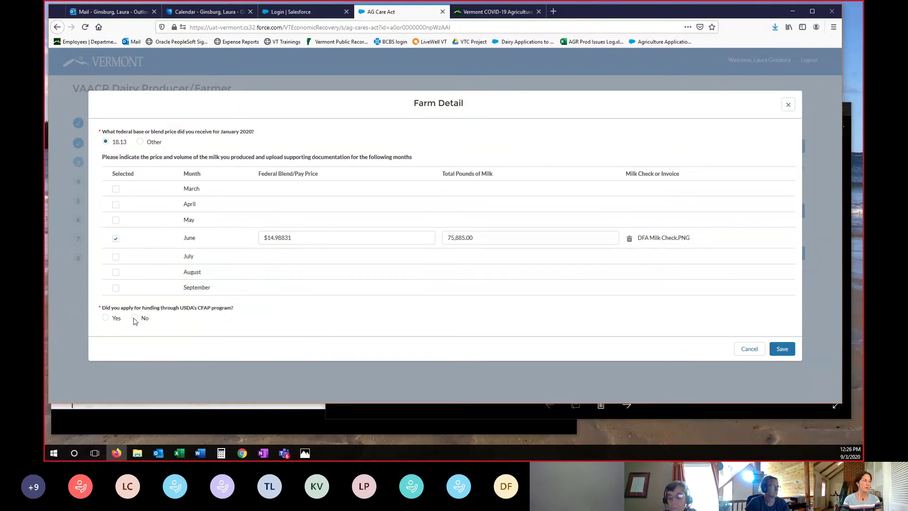
- Answer No to the USDA CFAP funding question and save the June farm detail
left_click(105, 318)
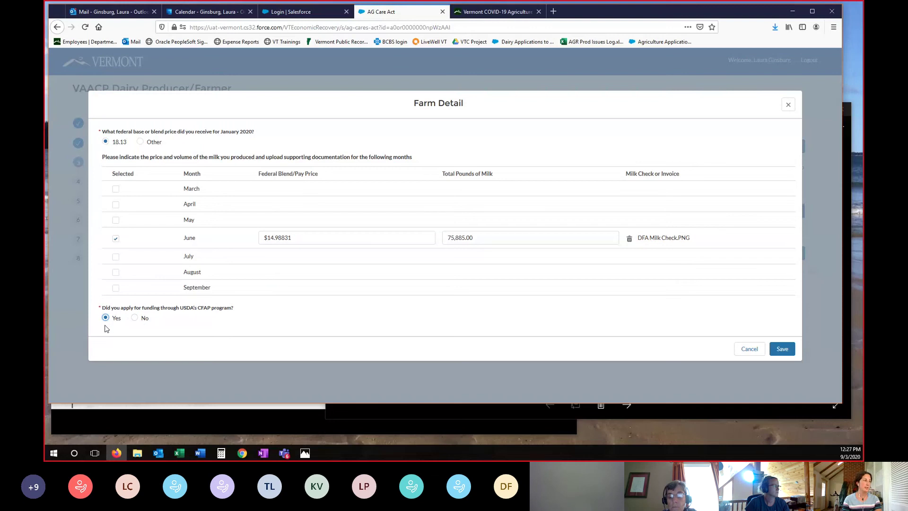
left_click(134, 319)
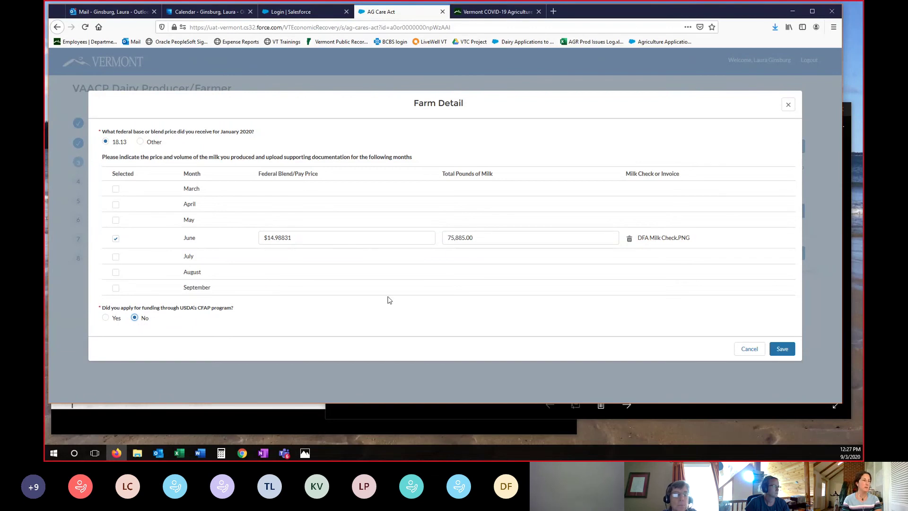
left_click(787, 351)
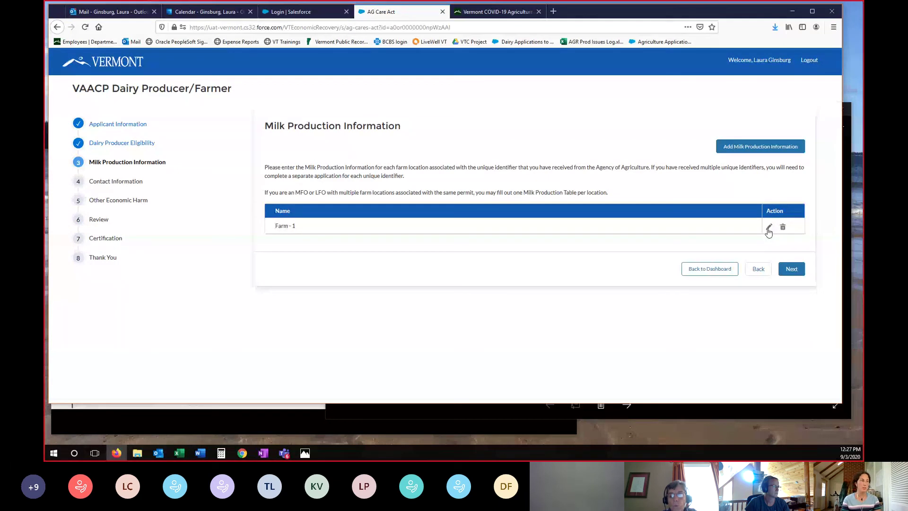
- Continue past Milk Production Information and Contact Information to the Other Economic Harm questions
left_click(791, 269)
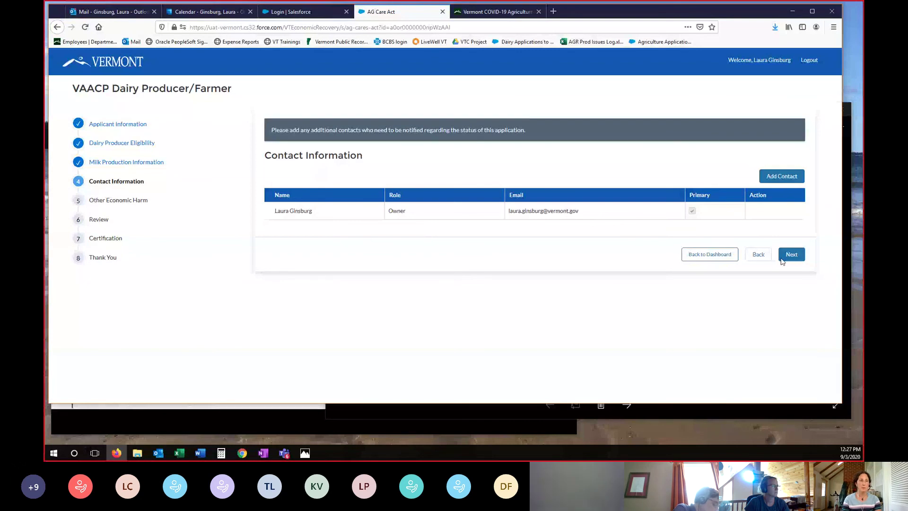
left_click(798, 259)
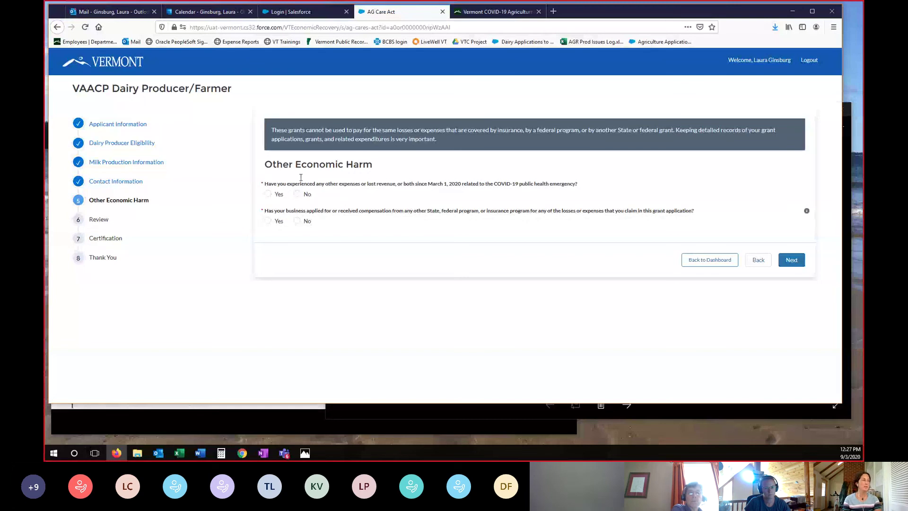
- Answer Yes to having other COVID-19 expenses and scroll to the expense category checklist
left_click(269, 194)
scroll(518, 240, "down", 2)
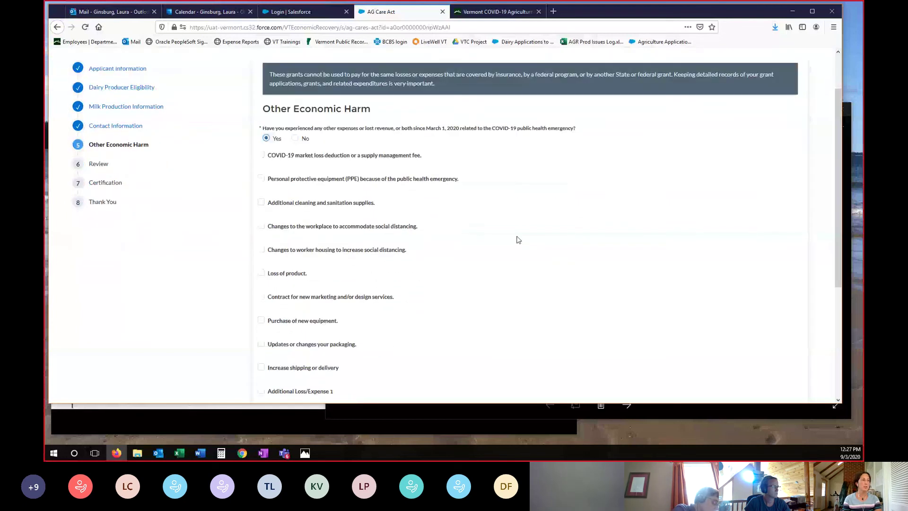
scroll(517, 239, "down", 1)
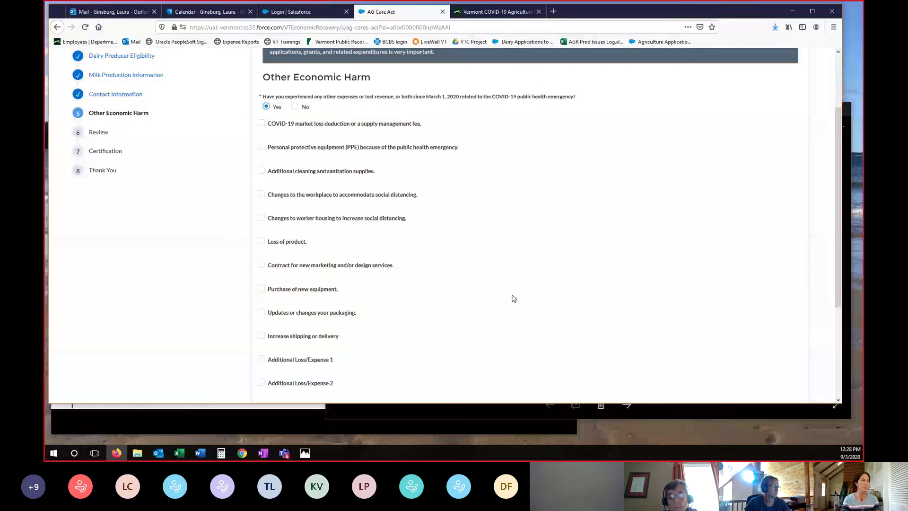
- Tick the COVID-19 market loss deduction, checking the milk statement image for its amount
left_click(261, 124)
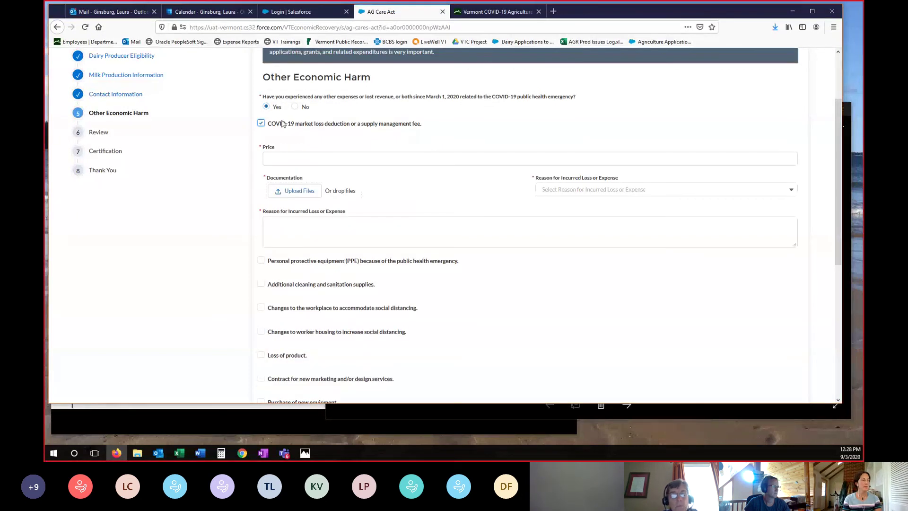
mouse_move(286, 431)
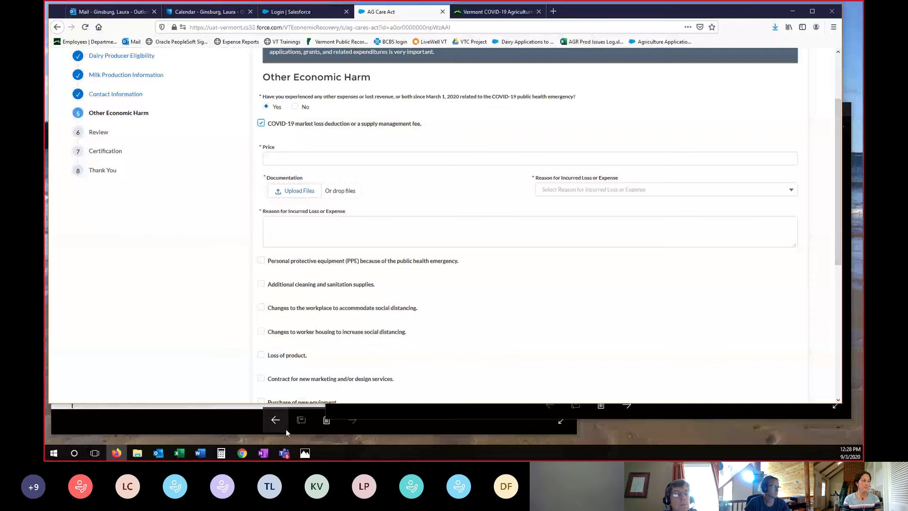
left_click(176, 427)
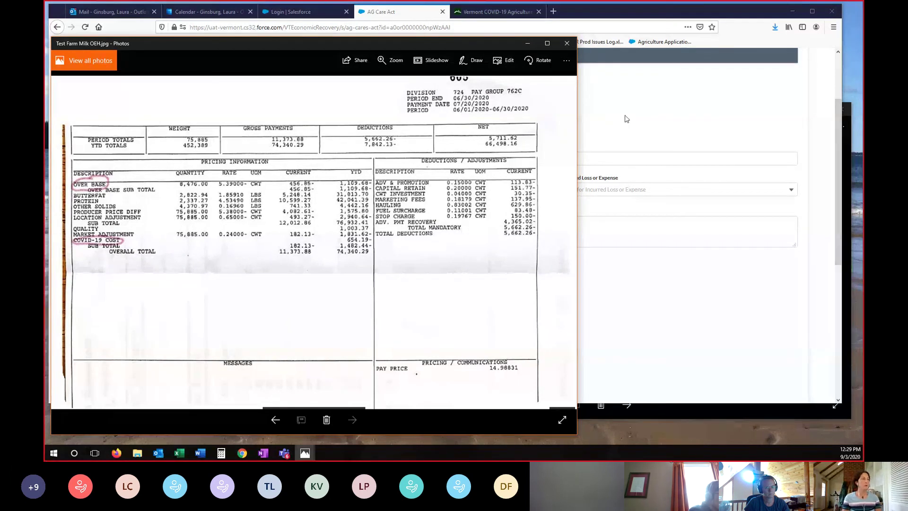
left_click(692, 108)
left_click(304, 157)
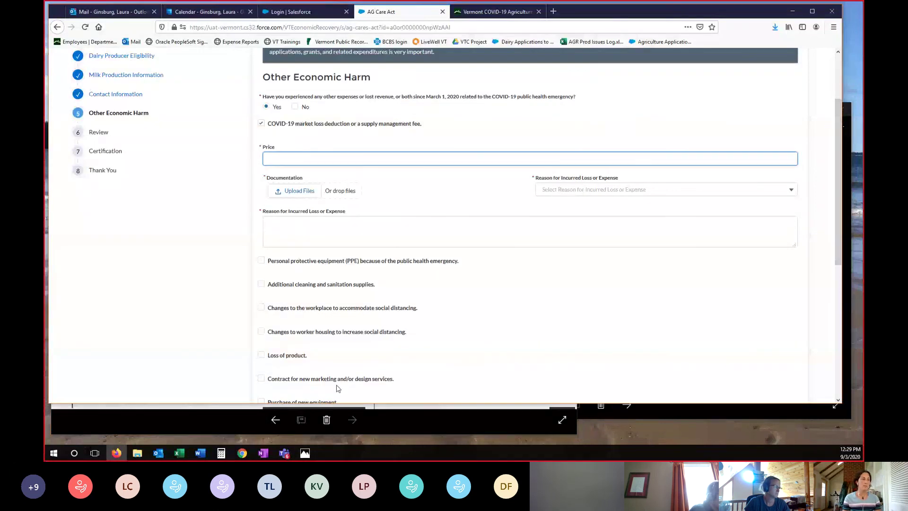
left_click(448, 424)
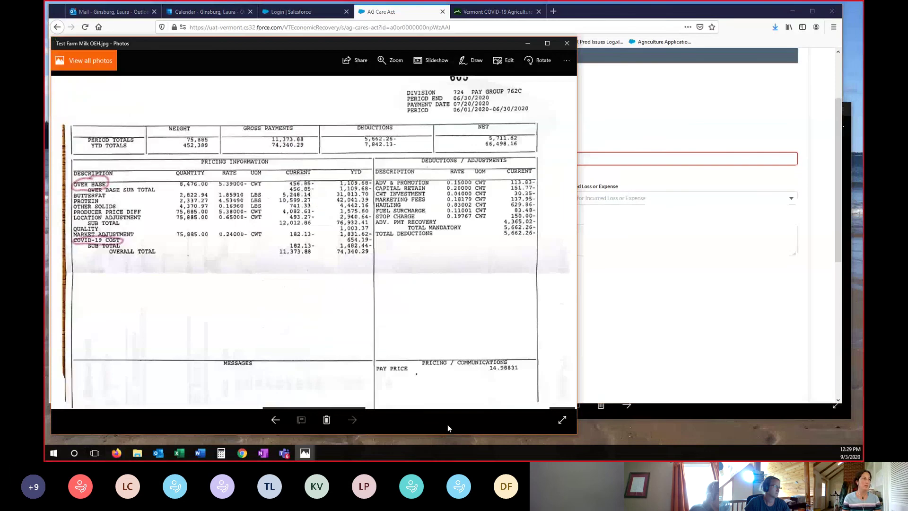
left_click(651, 115)
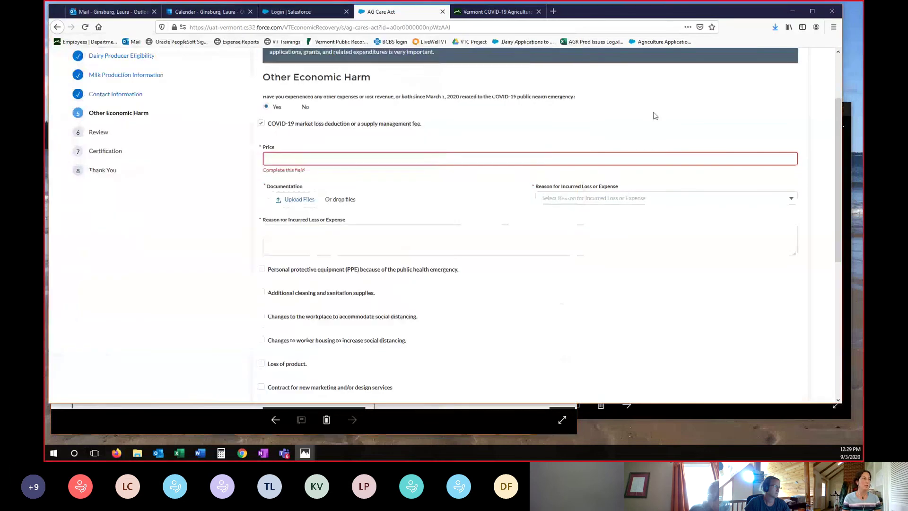
- Enter a $1,109.68 market loss price and upload DFA Milk Check.PNG as its documentation
left_click(364, 157)
type("1,109")
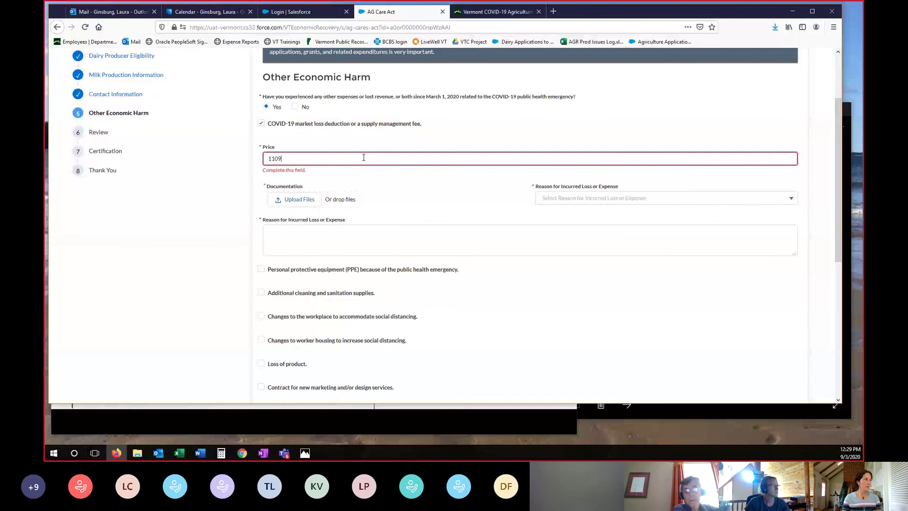
type(".68")
left_click(301, 197)
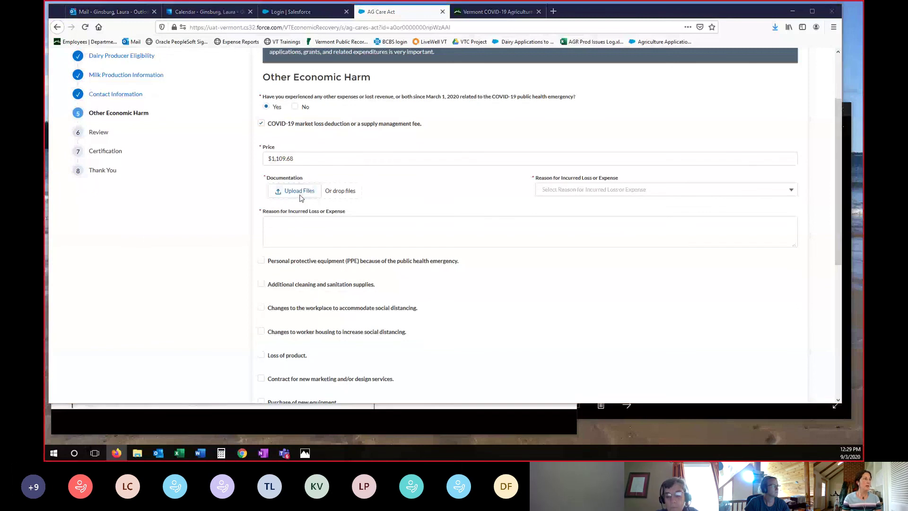
left_click(300, 204)
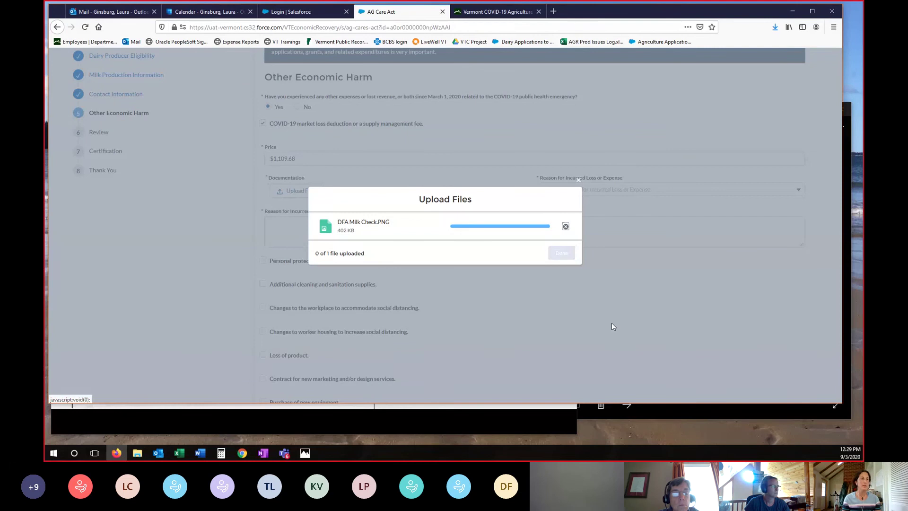
left_click(700, 412)
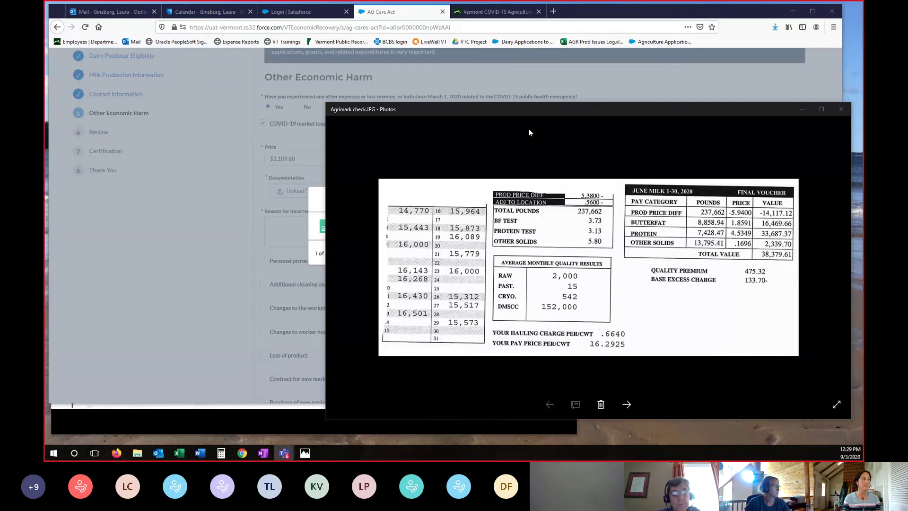
left_click(216, 232)
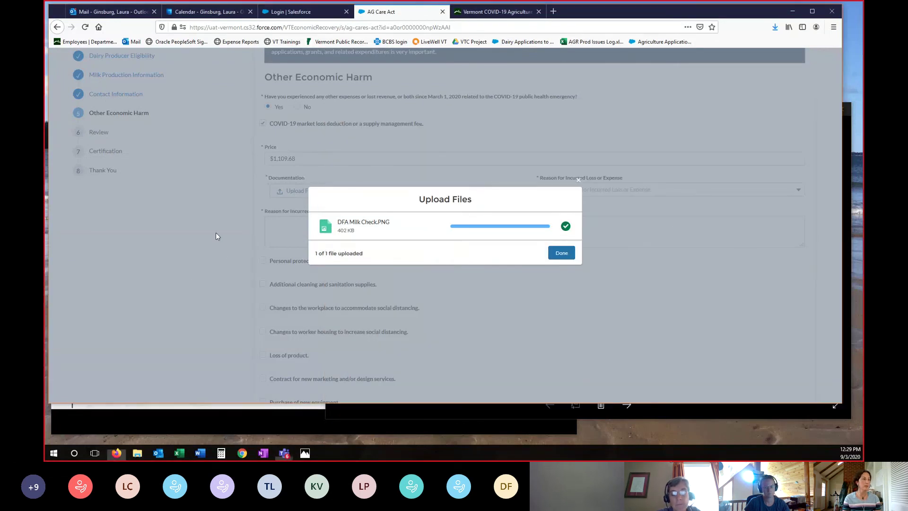
left_click(562, 252)
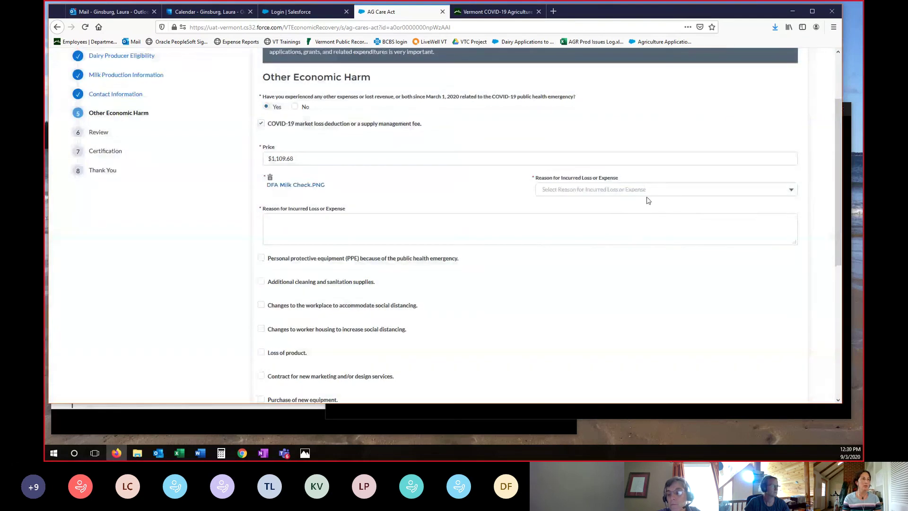
- Set the loss reason to Increased cost of operations, explained as 'Supply management plan by cooperative'
left_click(639, 190)
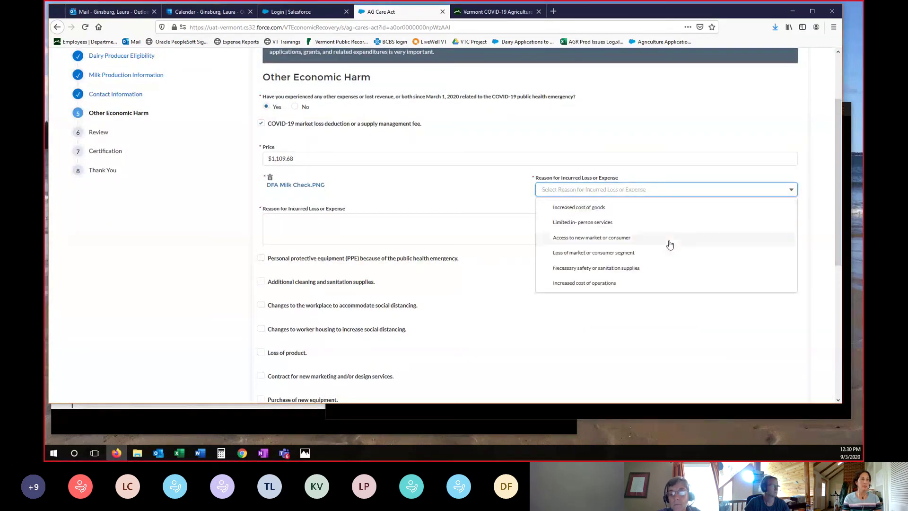
left_click(605, 283)
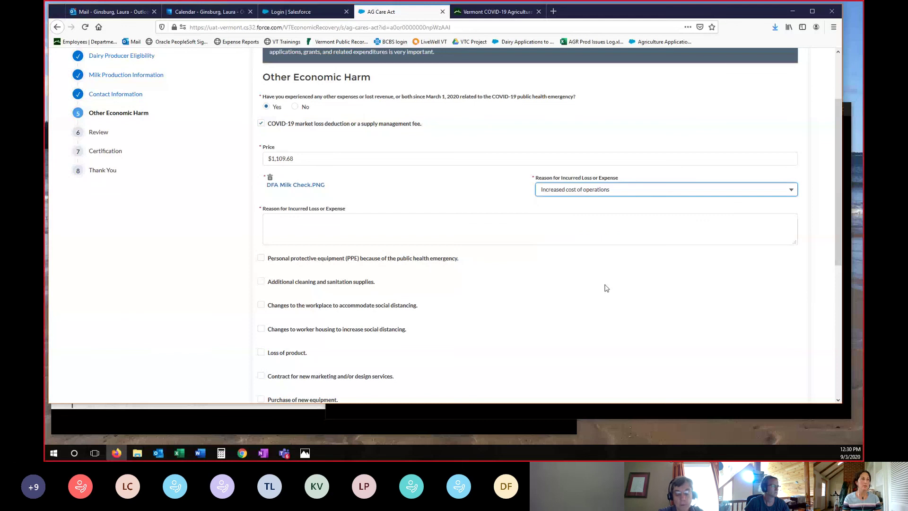
left_click(598, 229)
type("Su")
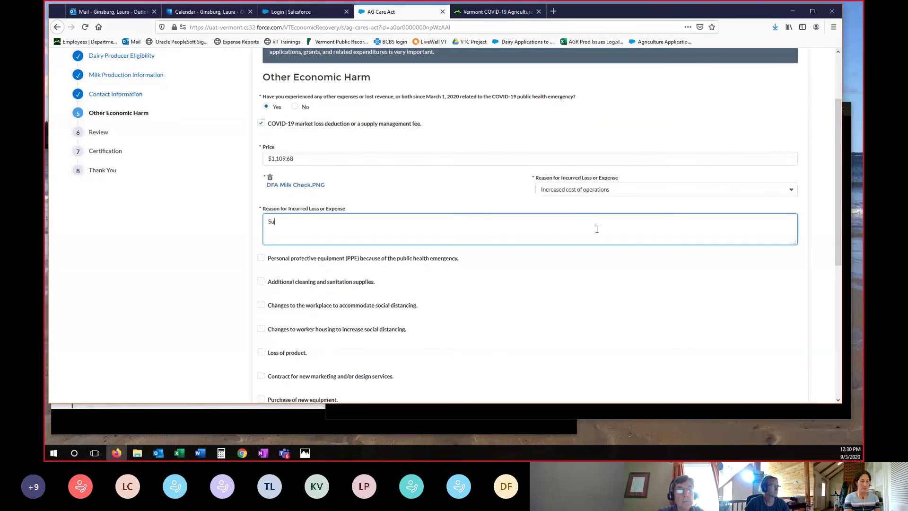
type("pply")
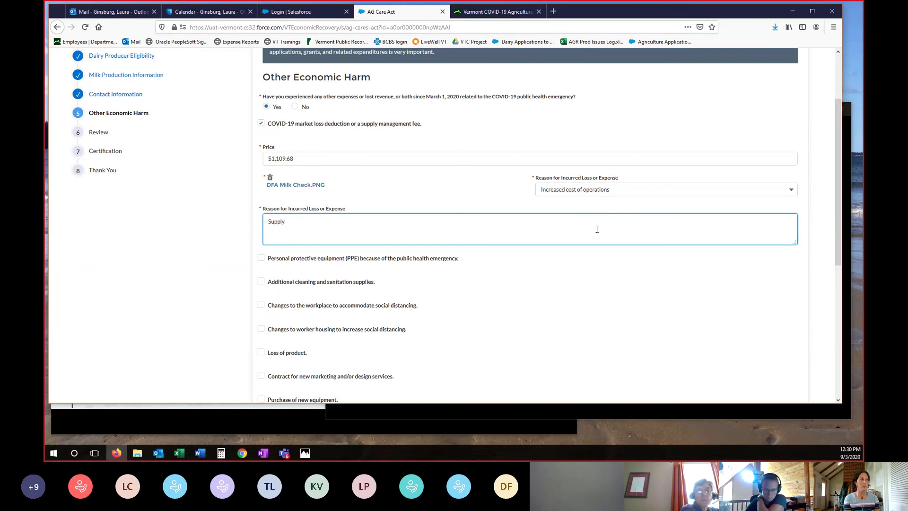
type(" m")
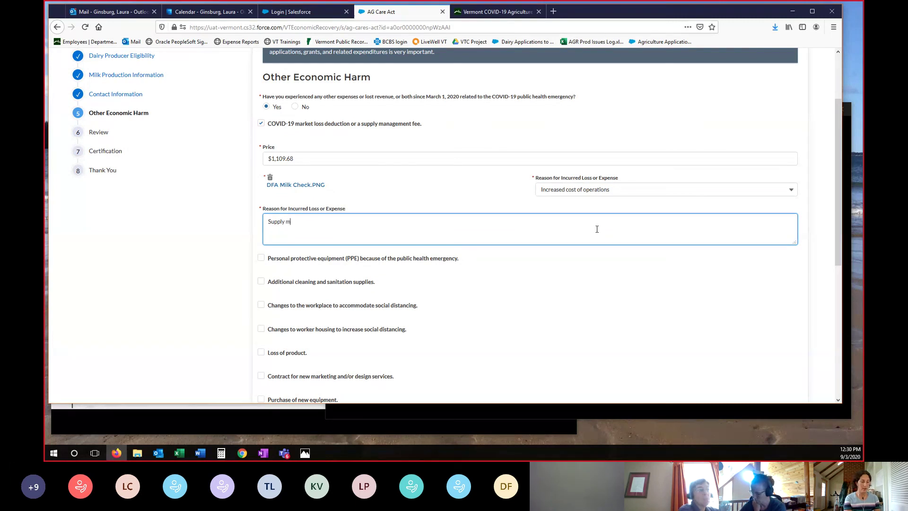
type("anagement plan")
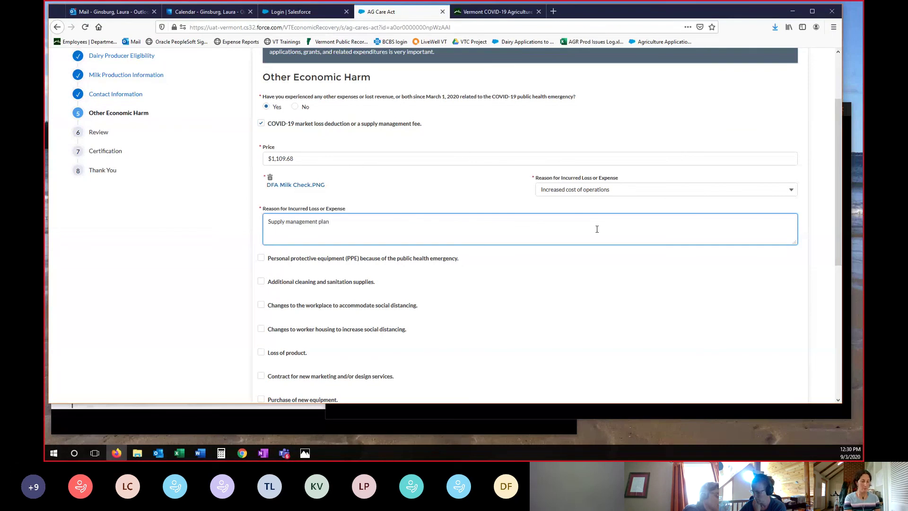
type(" by co")
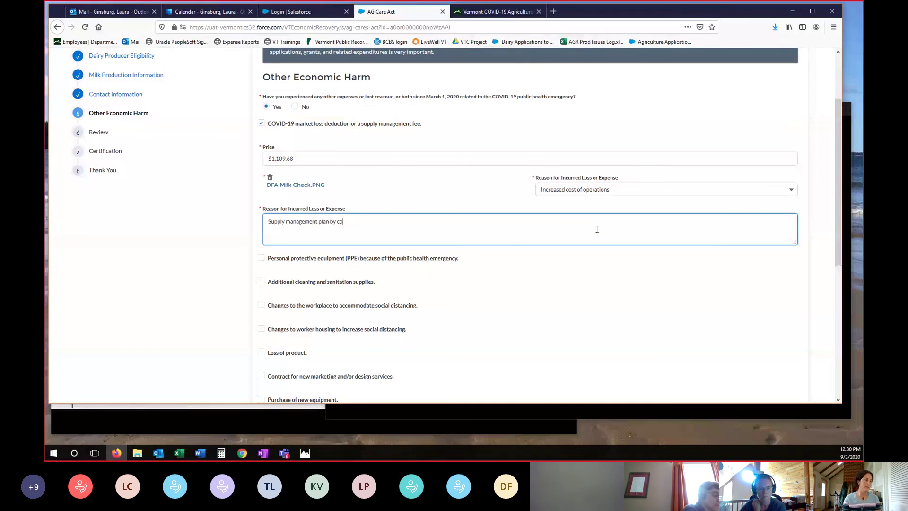
type("operative")
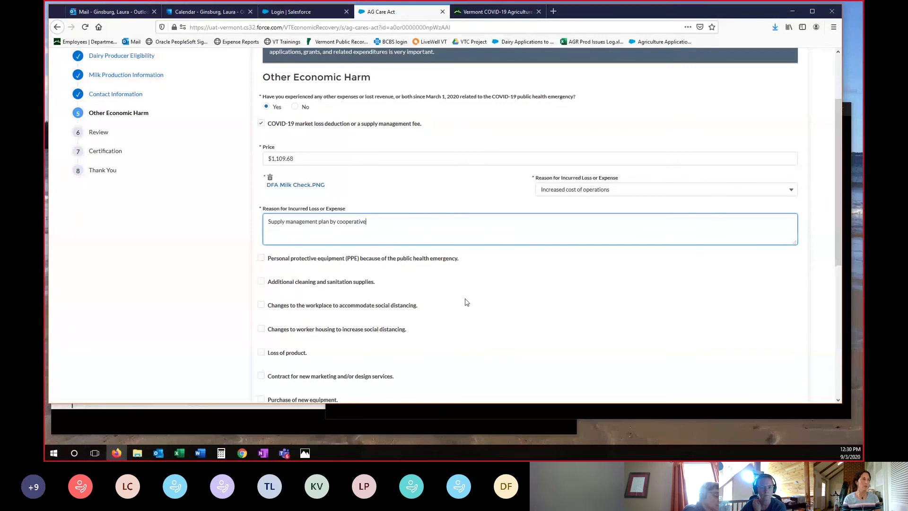
- Declare Yes to other compensation with a 1000 duplicative payment, then proceed to Application Review
scroll(642, 336, "down", 2)
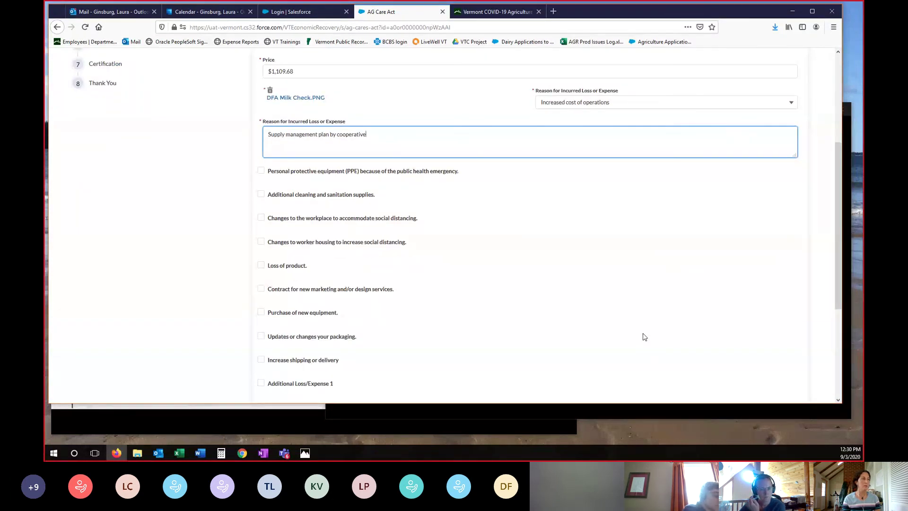
scroll(643, 337, "down", 4)
scroll(644, 337, "up", 4)
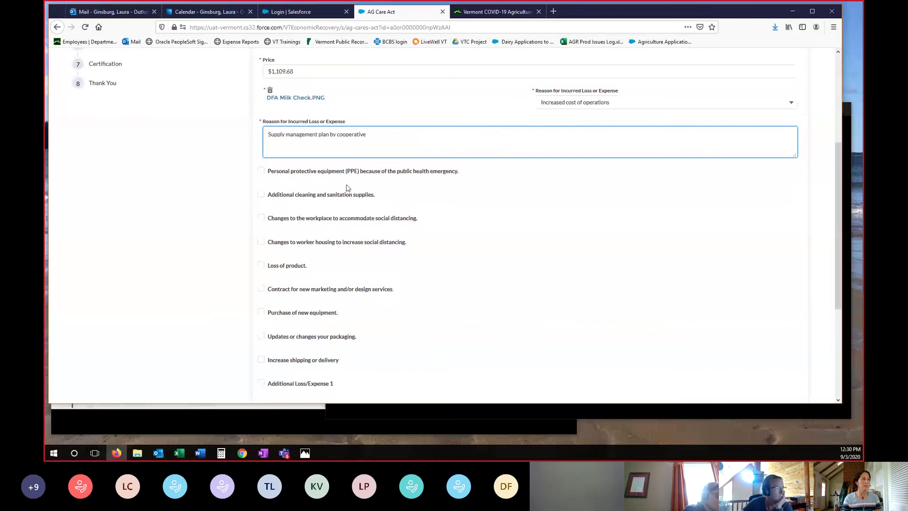
scroll(605, 294, "down", 4)
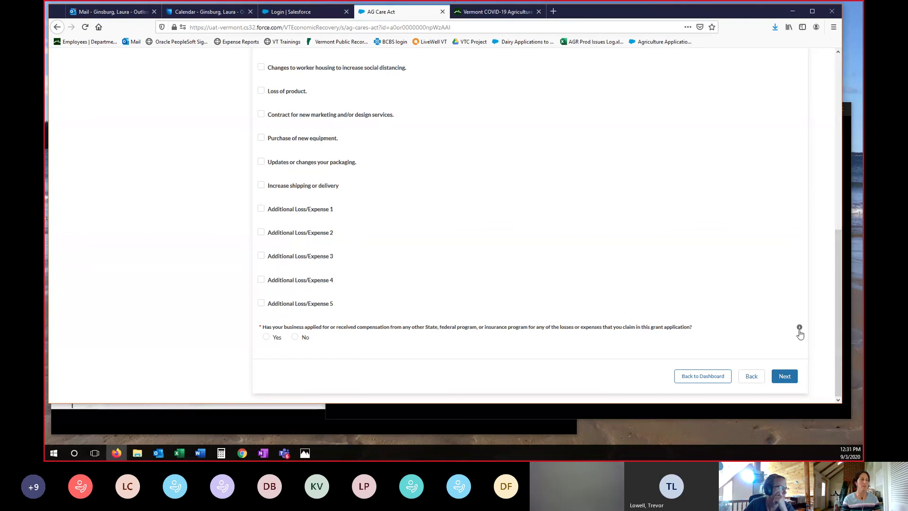
mouse_move(800, 334)
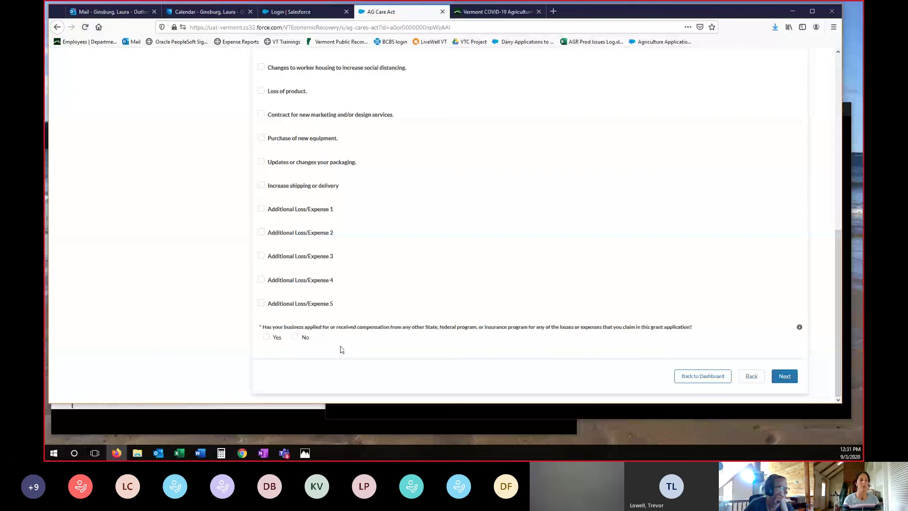
left_click(266, 337)
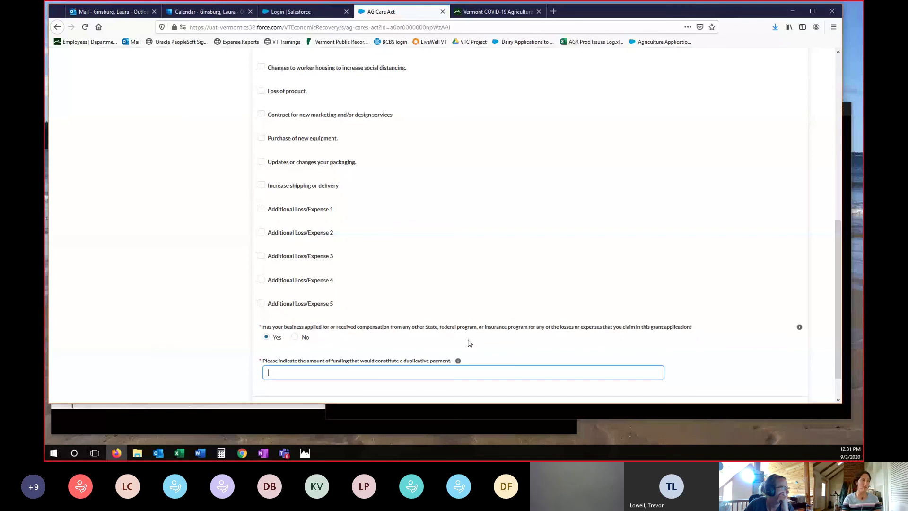
type("1000")
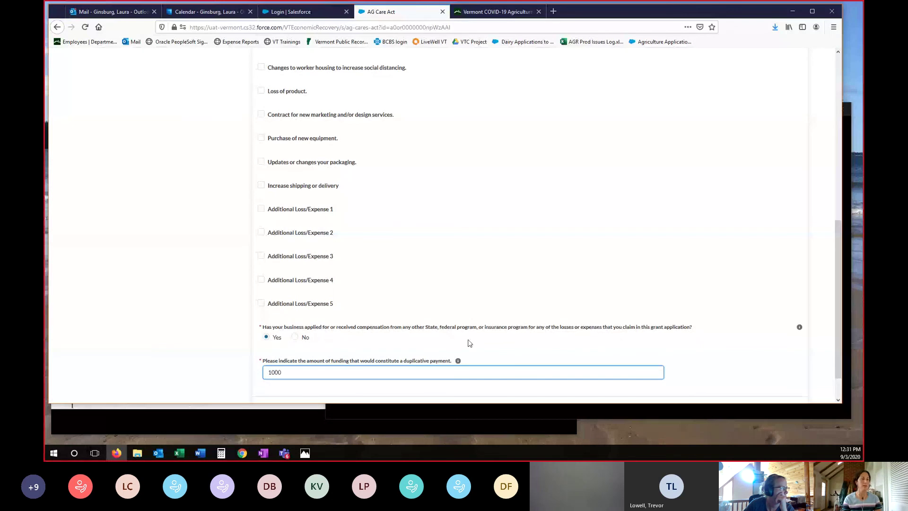
scroll(756, 392, "down", 2)
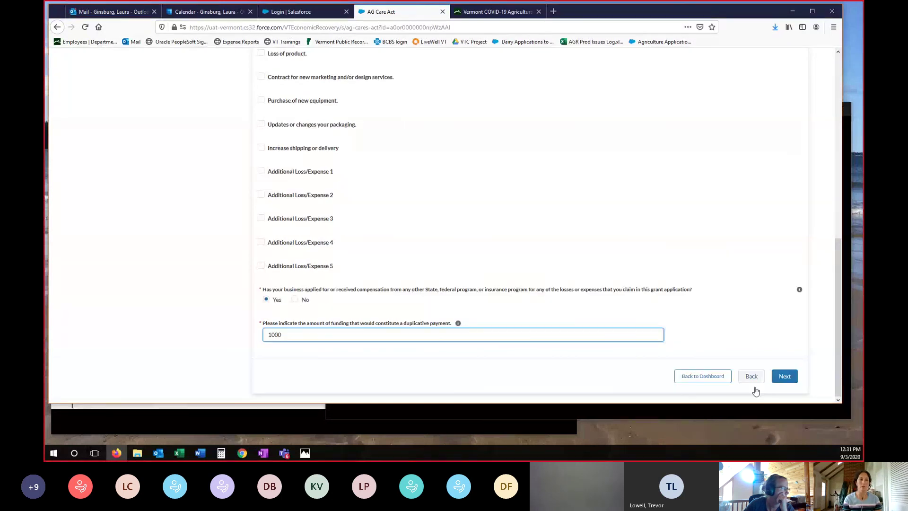
left_click(754, 386)
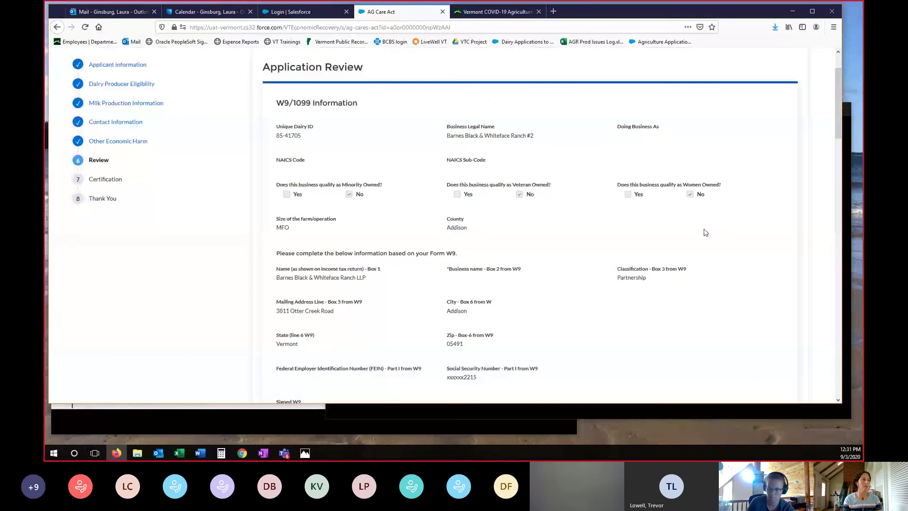
scroll(663, 209, "down", 5)
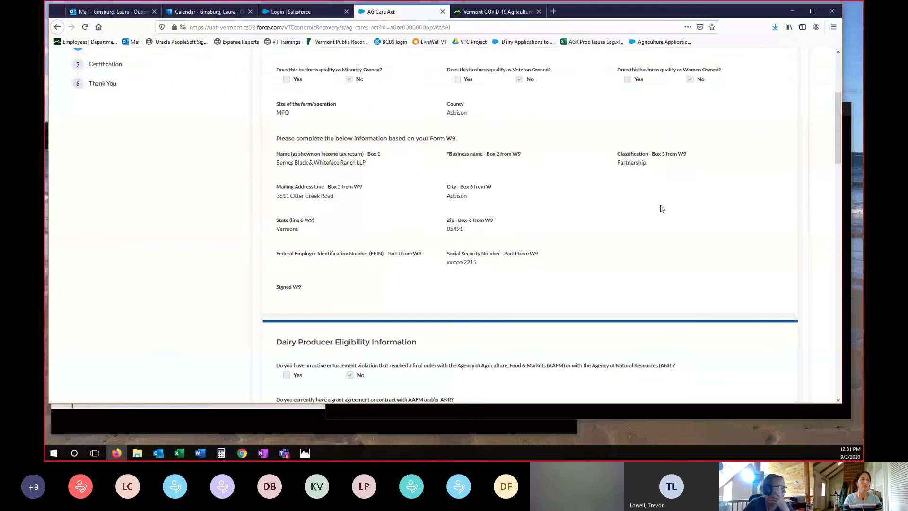
scroll(671, 218, "down", 10)
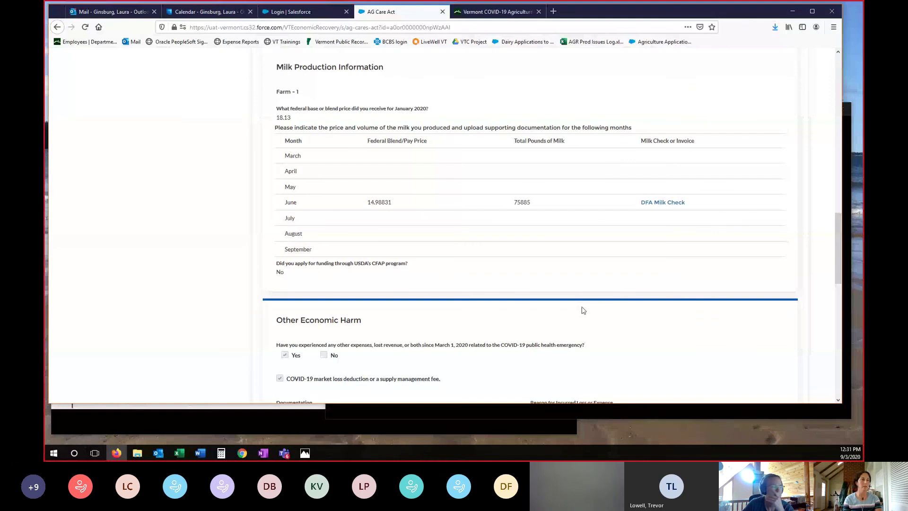
scroll(584, 310, "down", 3)
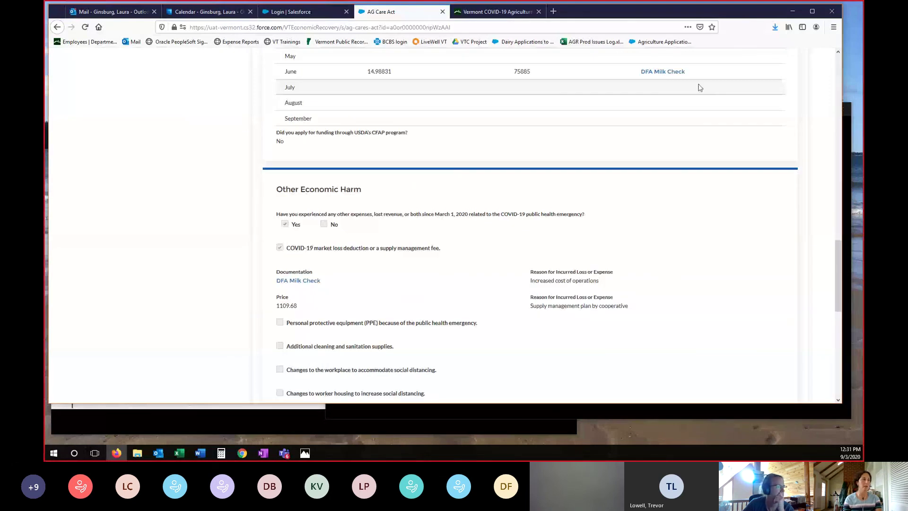
scroll(656, 262, "down", 3)
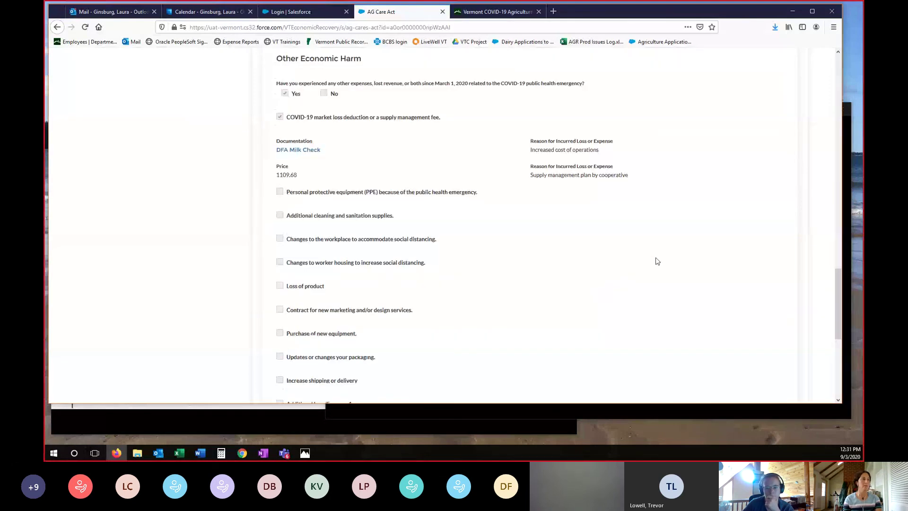
scroll(657, 262, "up", 12)
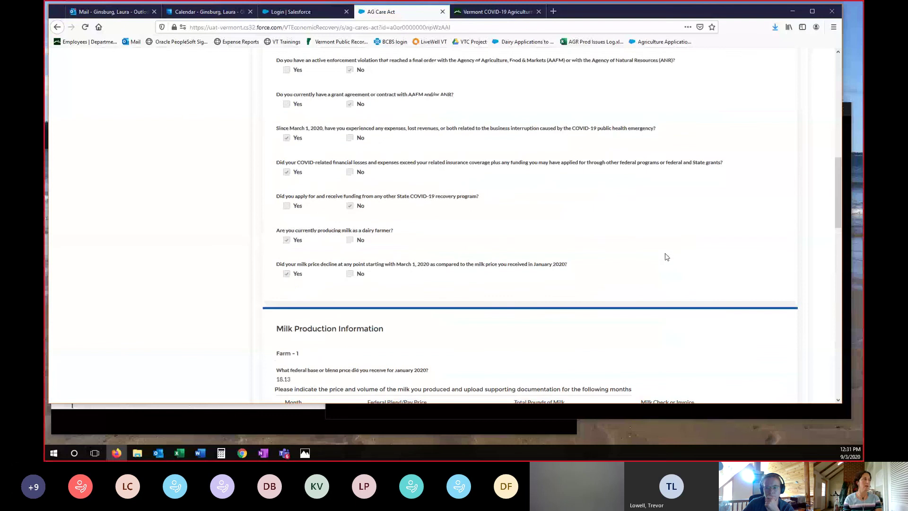
scroll(667, 257, "up", 7)
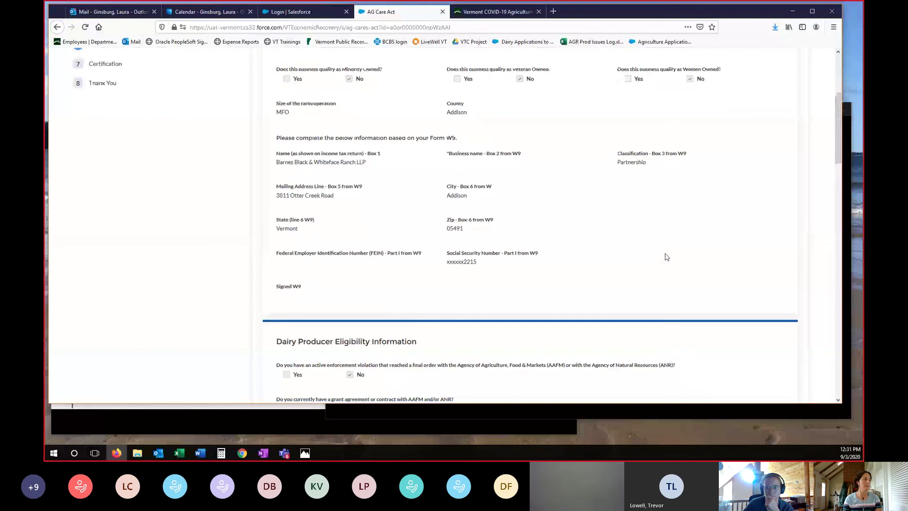
scroll(665, 255, "up", 7)
scroll(553, 268, "down", 7)
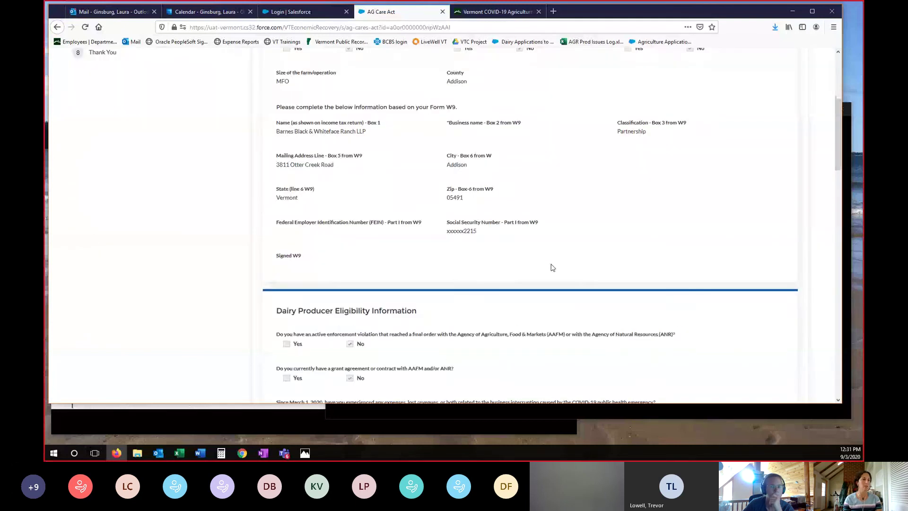
scroll(556, 269, "down", 14)
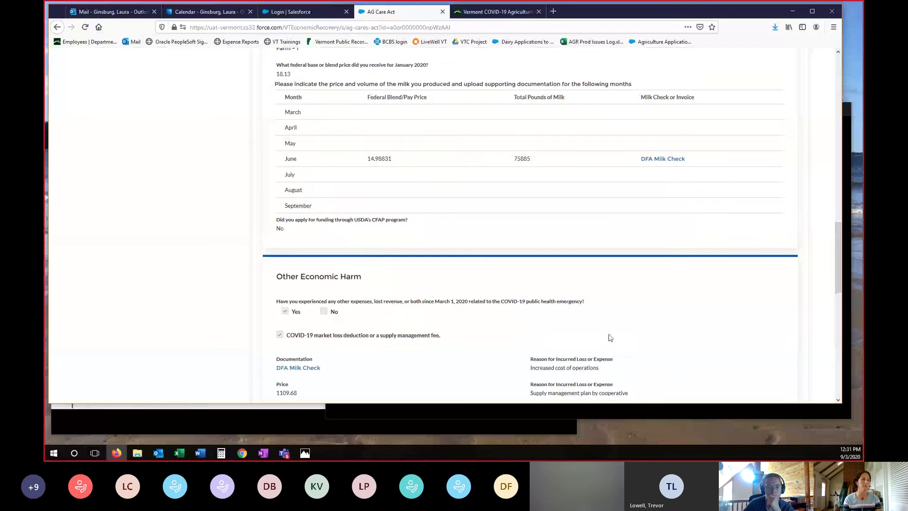
scroll(610, 337, "down", 4)
scroll(654, 301, "down", 3)
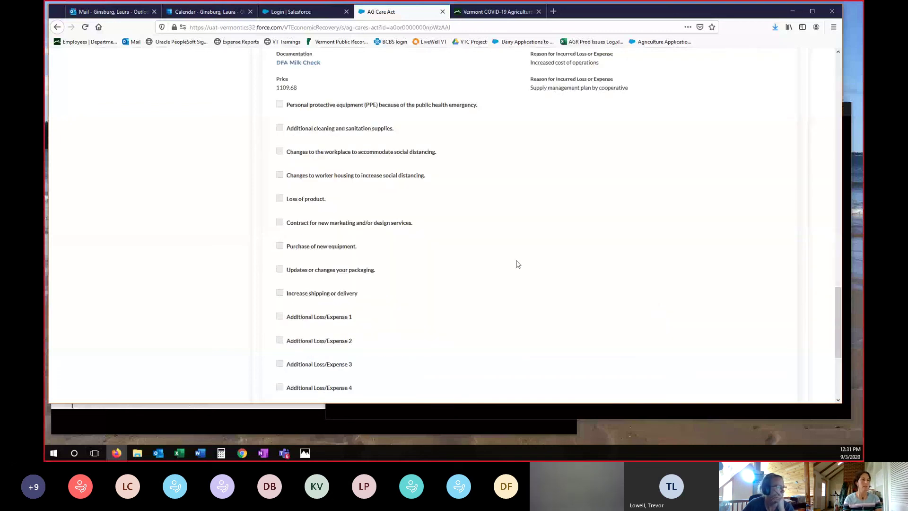
scroll(551, 287, "down", 4)
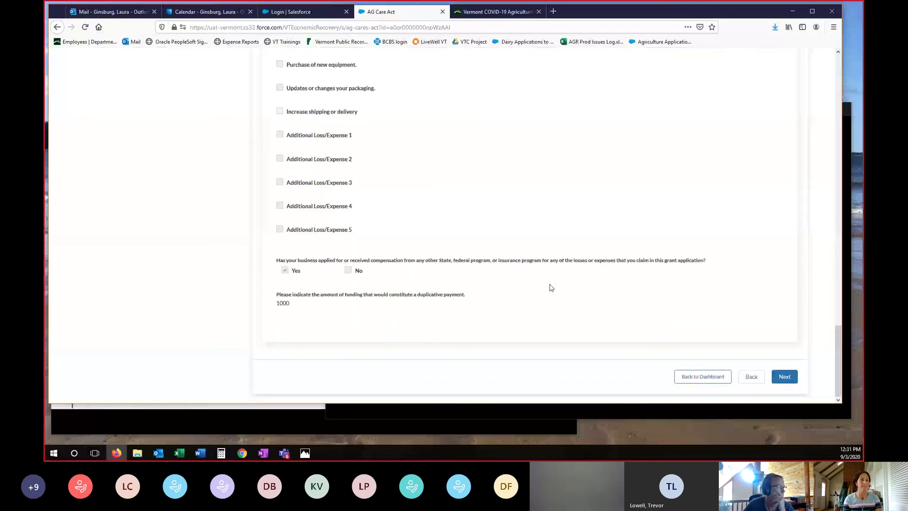
- On the Certification step, request Other technical assistance described as 'cow health'
left_click(793, 380)
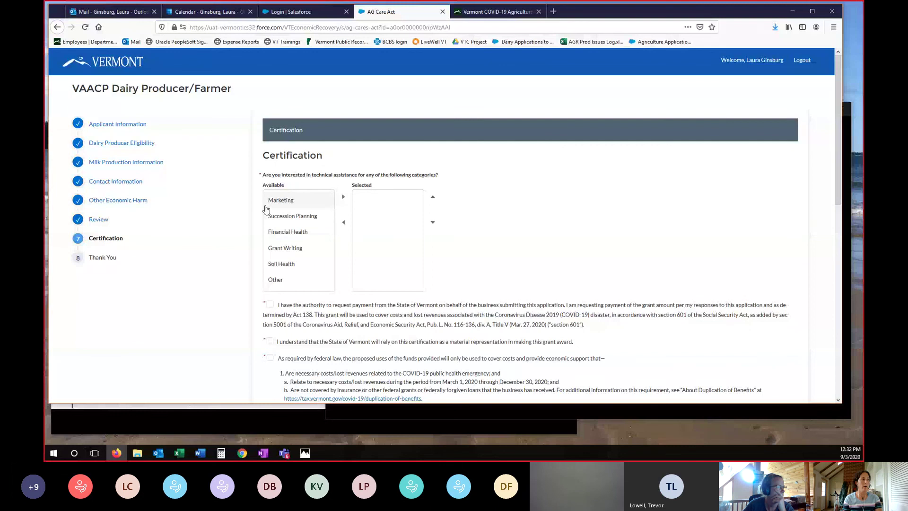
left_click(279, 280)
left_click(343, 197)
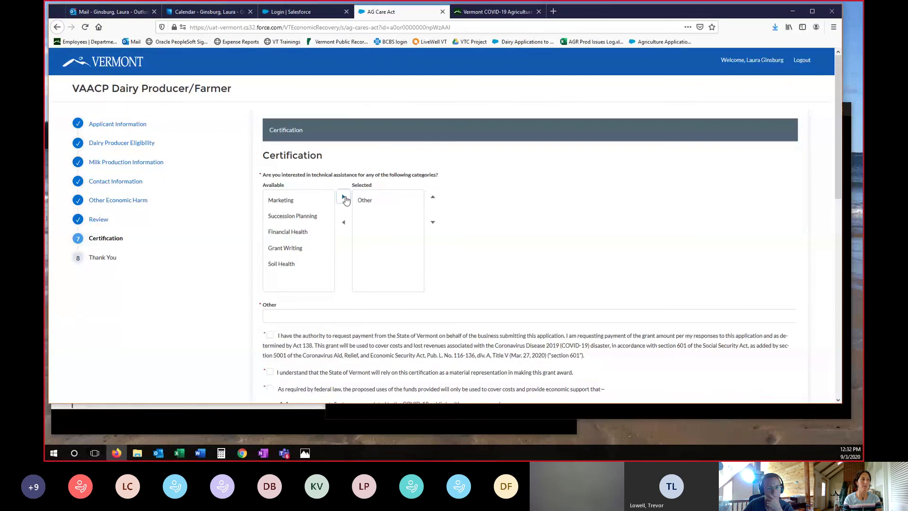
left_click(267, 319)
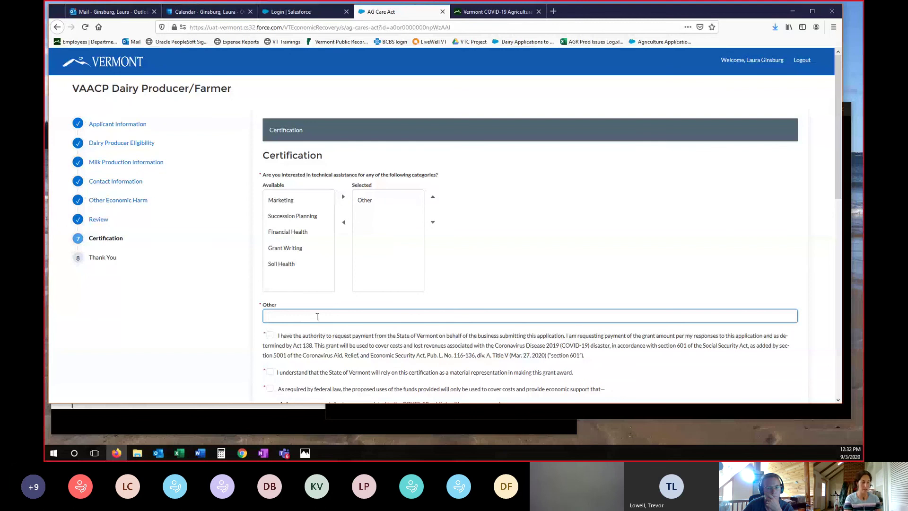
type("cow hea")
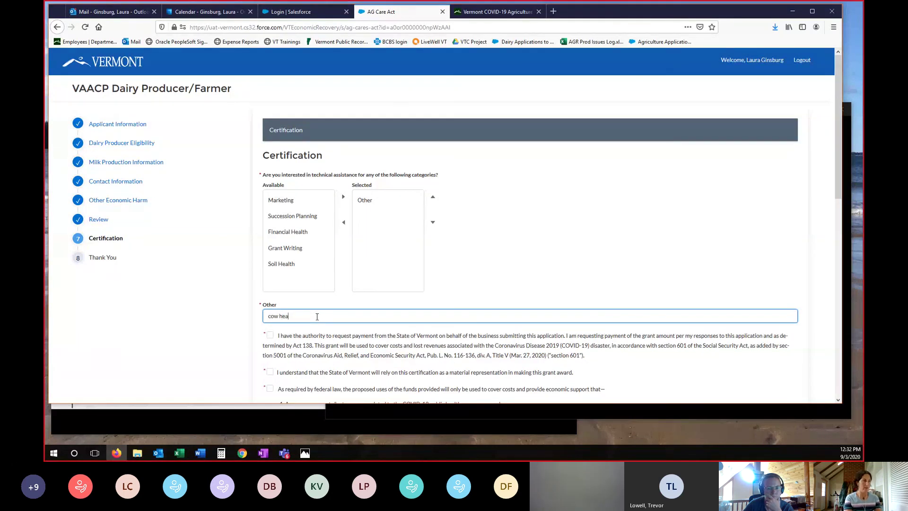
type("lth")
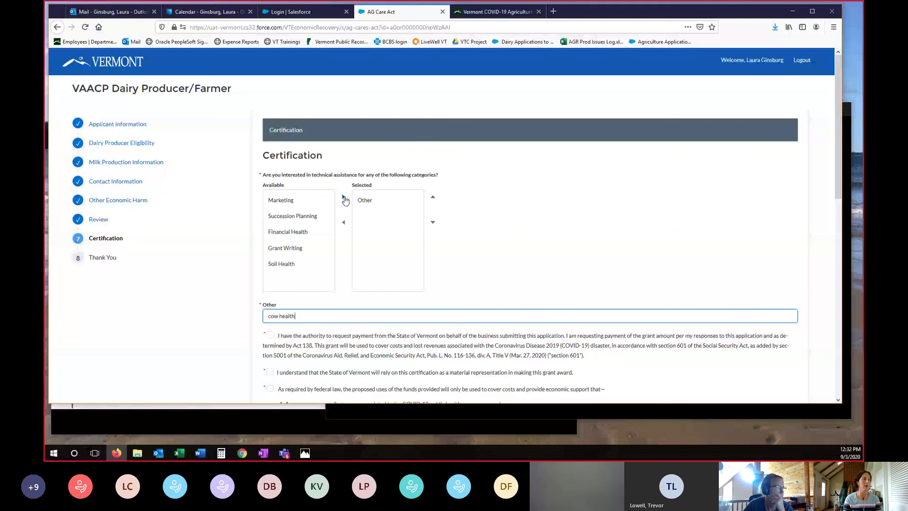
- Tick the certifications from payment authority through spending funds by December 30, 2020
scroll(308, 194, "down", 4)
left_click(270, 161)
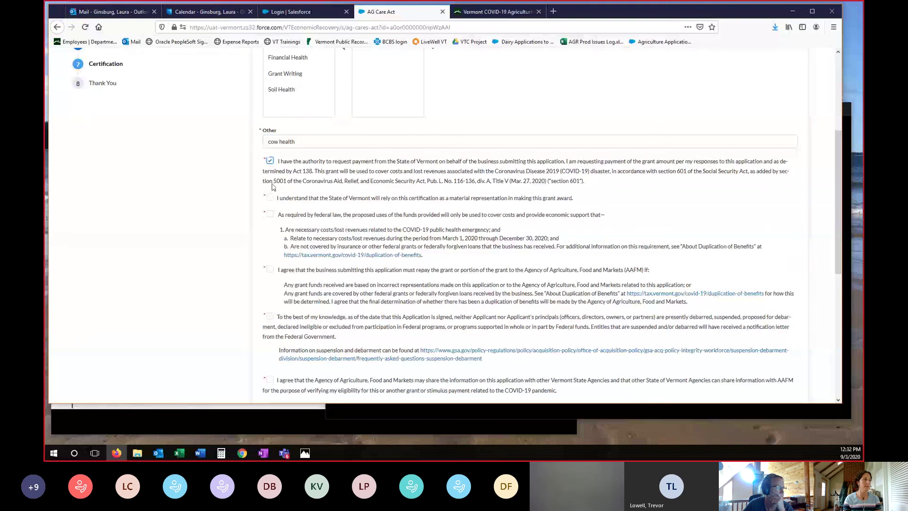
left_click(270, 198)
left_click(270, 215)
left_click(270, 269)
left_click(270, 316)
scroll(271, 254, "down", 3)
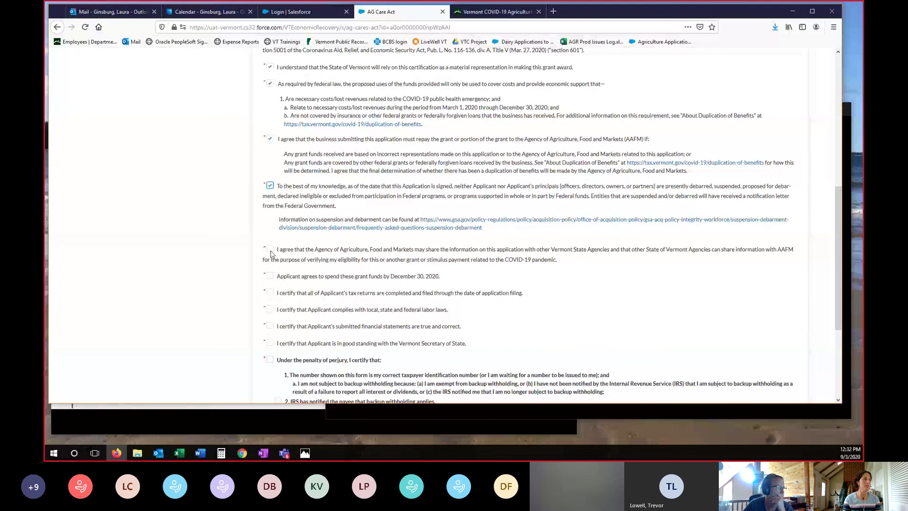
left_click(270, 250)
left_click(270, 276)
- Tick the tax, labor, good-standing, perjury and fund-use certifications, then enter the electronic signature
scroll(271, 265, "down", 3)
left_click(270, 162)
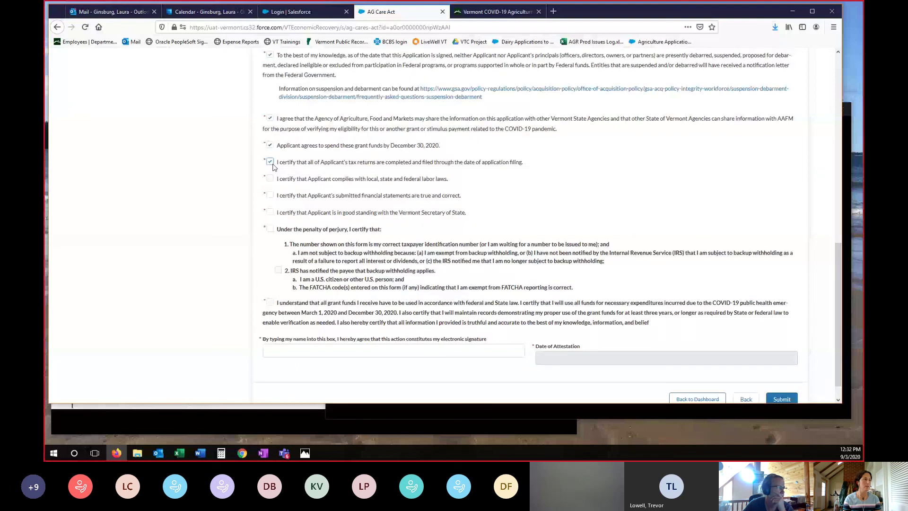
left_click(270, 178)
left_click(270, 195)
left_click(271, 212)
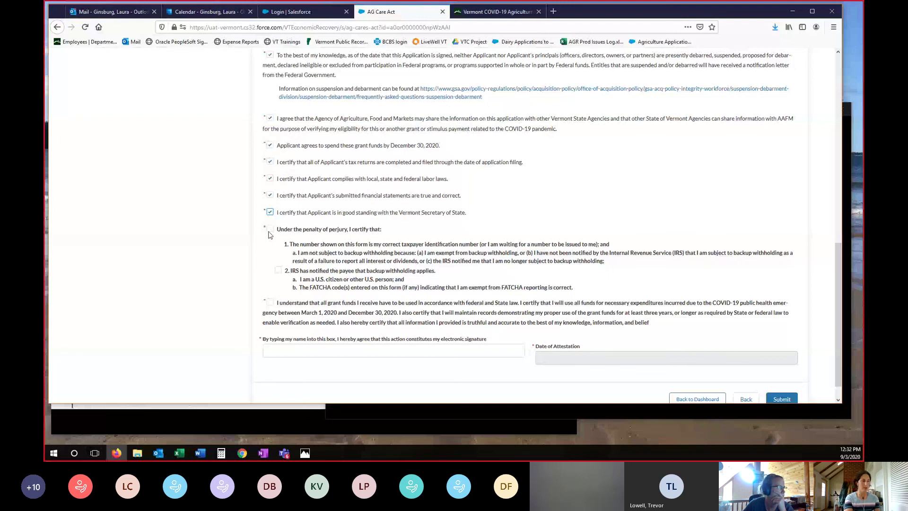
left_click(270, 229)
left_click(271, 302)
left_click(294, 351)
type("Test")
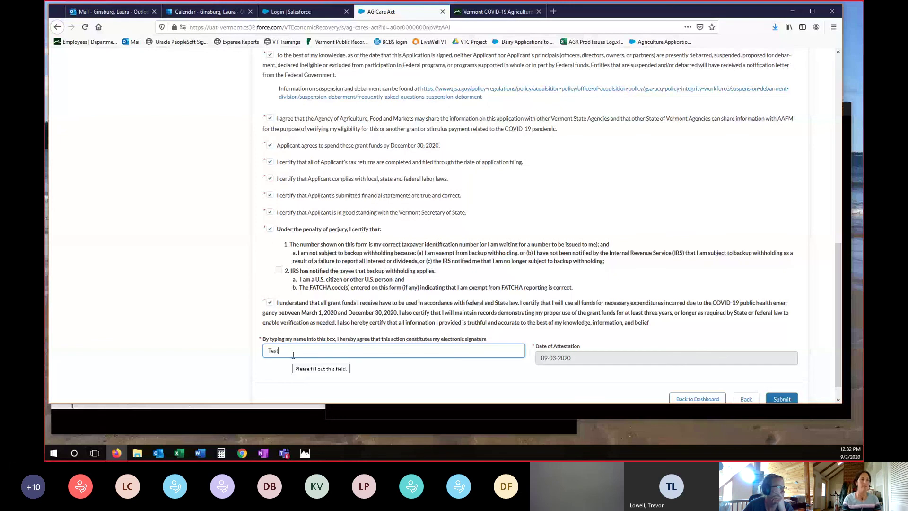
scroll(294, 355, "down", 1)
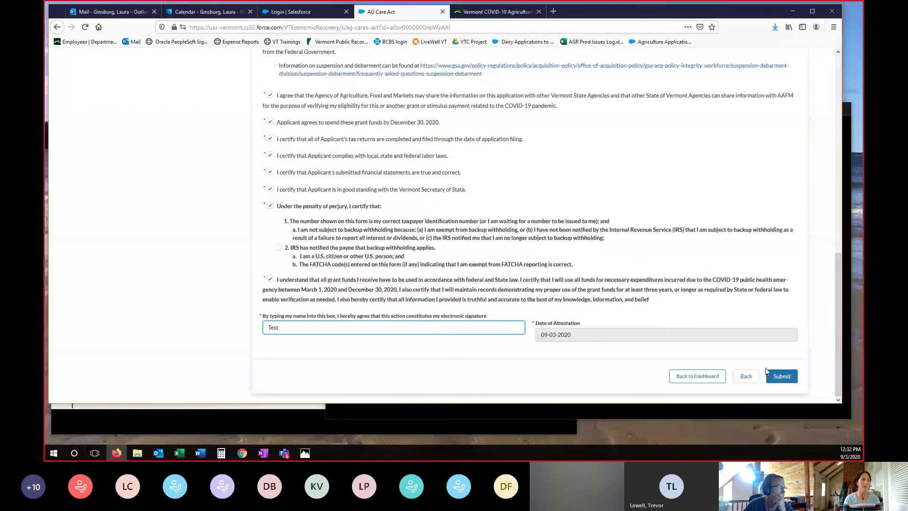
- Submit the certified VAACP application, then bring up the Test Farm Milk pay statement photo
left_click(792, 378)
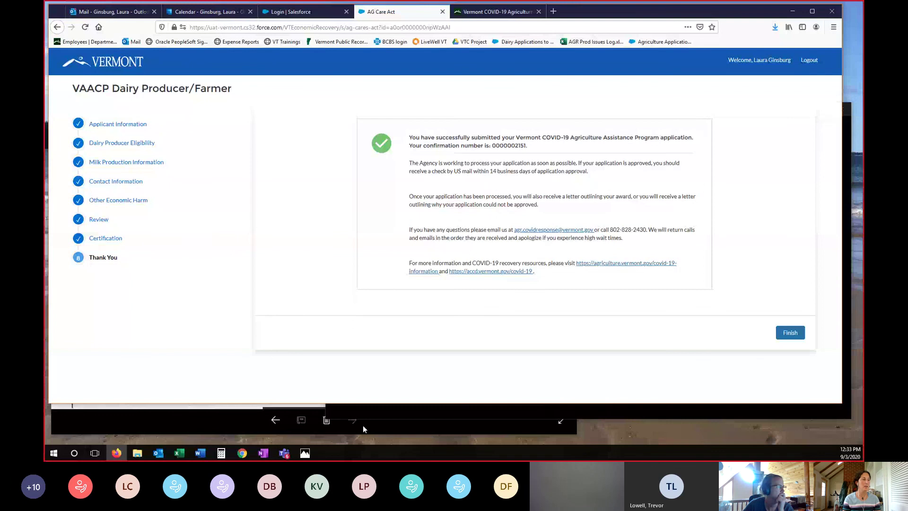
left_click(184, 426)
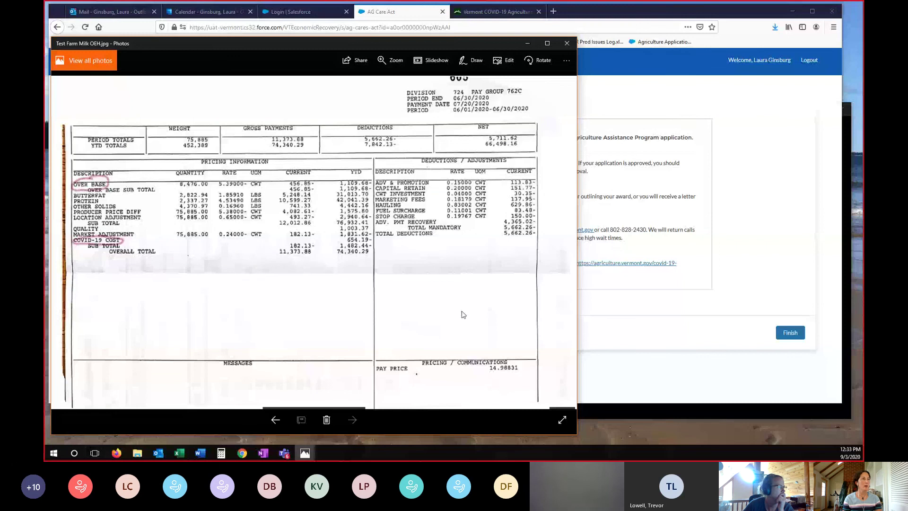
- Review the Test Farm Milk and Agrimark check photos, then minimize both Photos windows
left_click_drag(447, 44, 558, 19)
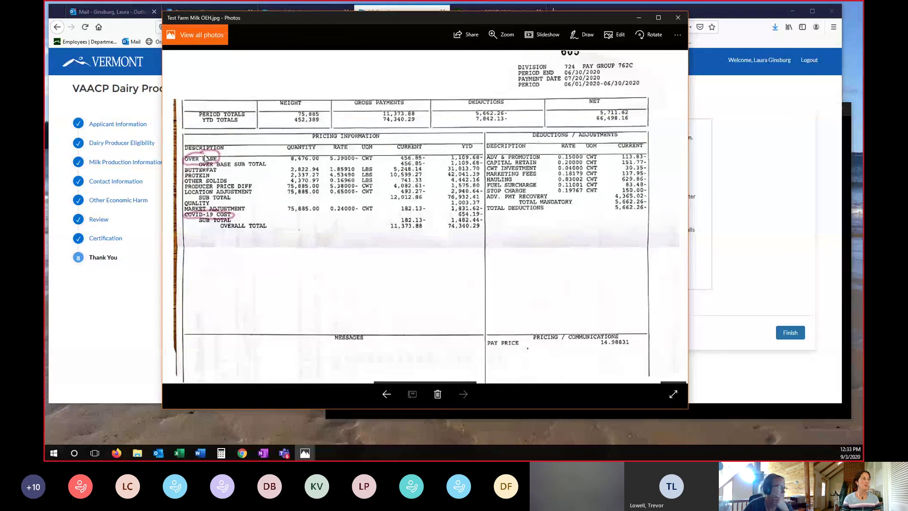
left_click(761, 415)
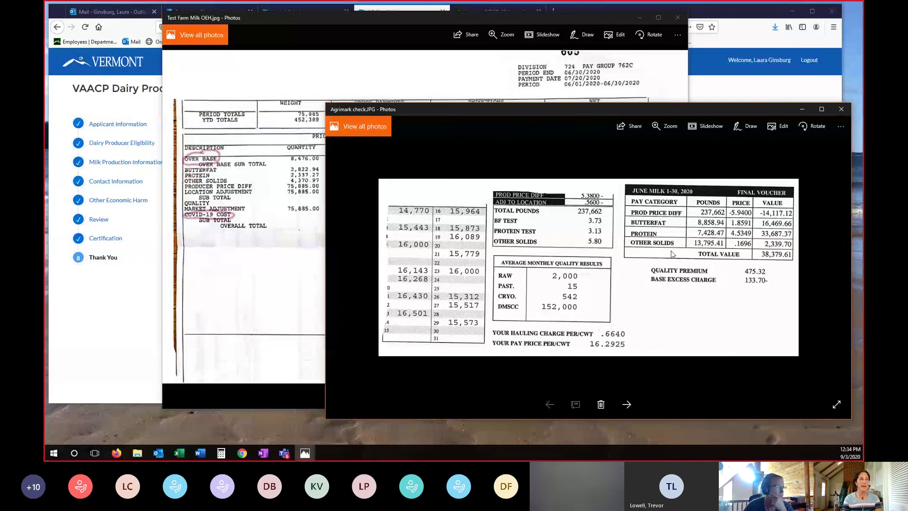
left_click(801, 111)
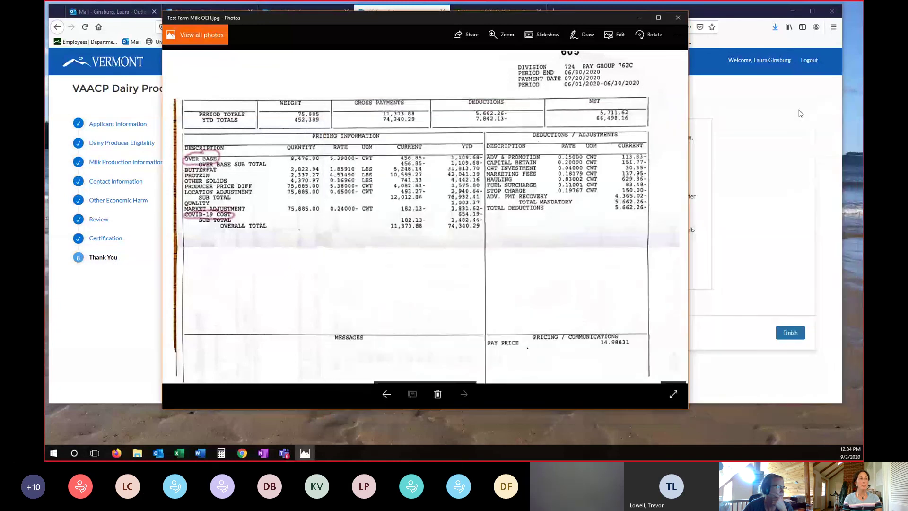
left_click(639, 19)
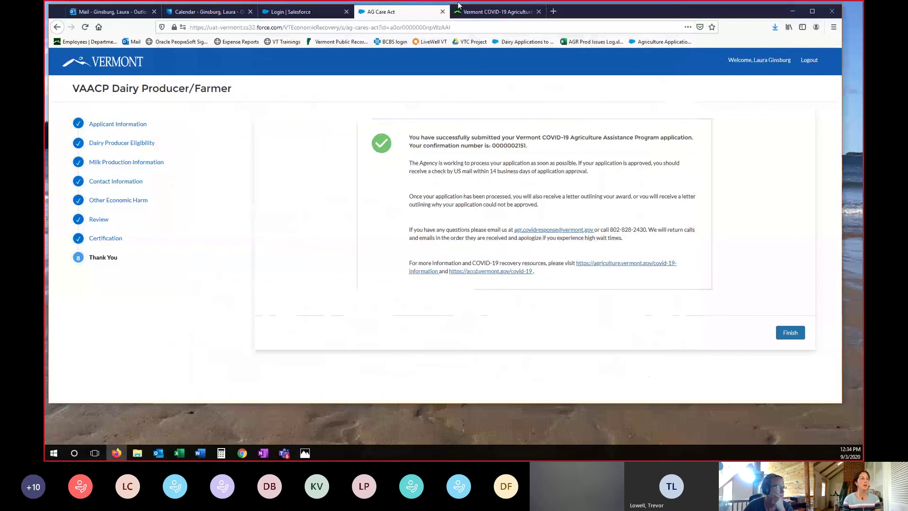
- Show the Vermont COVID-19 agriculture guidance's milk volume reduction table and 'The math' section
left_click(481, 13)
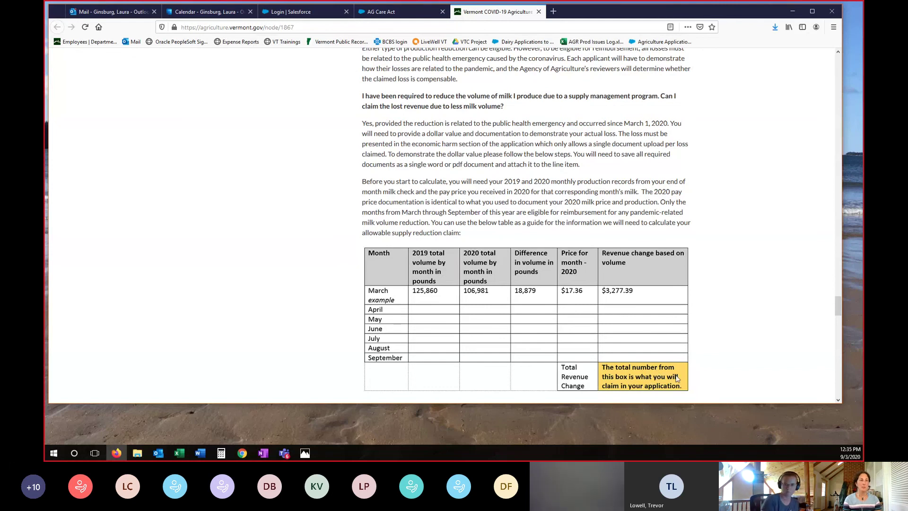
scroll(558, 318, "down", 5)
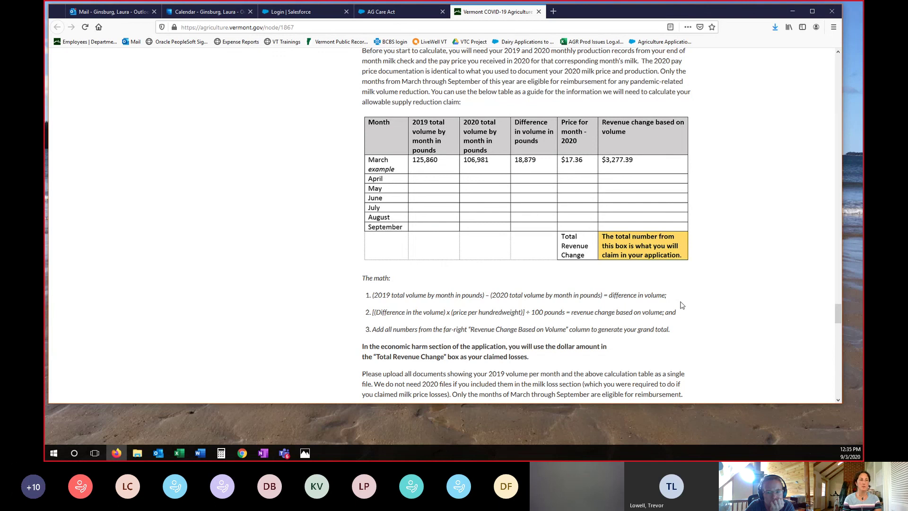
scroll(682, 298, "down", 2)
scroll(681, 306, "up", 2)
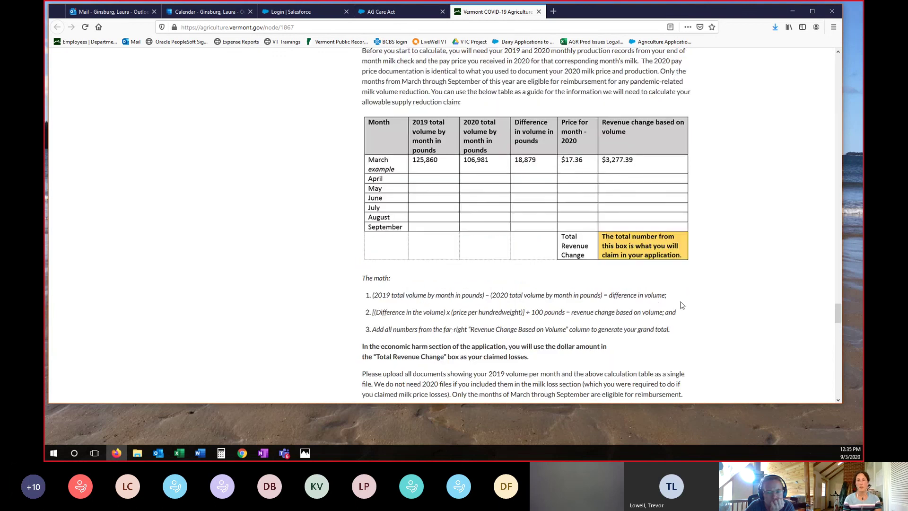